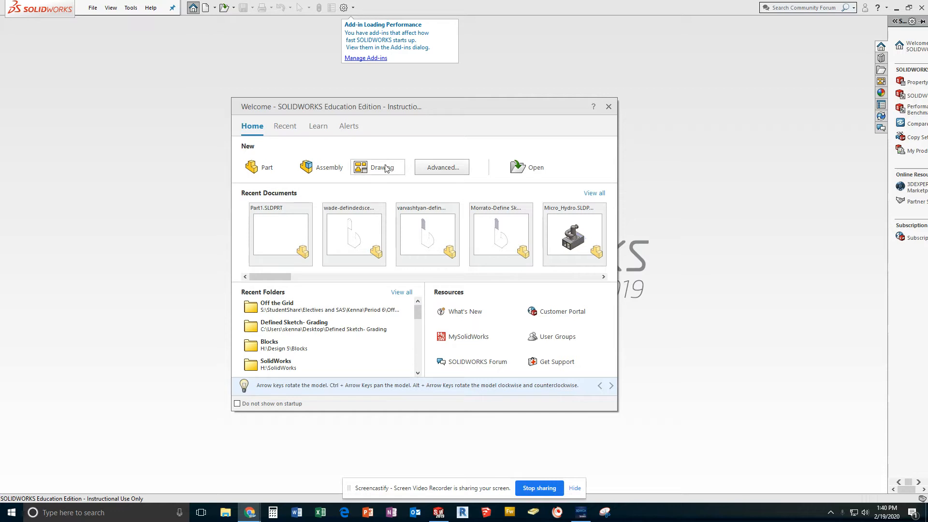
Create a new drawing and load Block A.SLDPRT from the Blocks folder inside Design 5 as the model to insert.
left_click(380, 170)
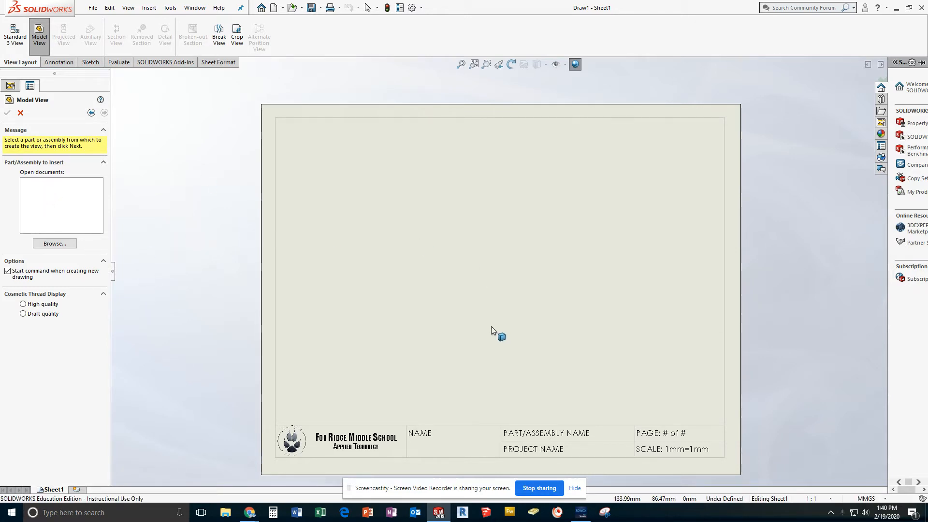
left_click(57, 245)
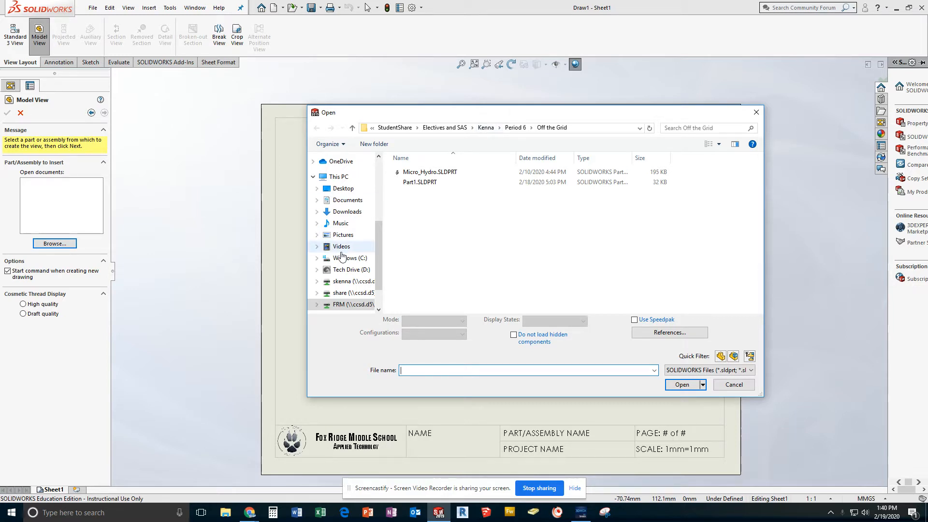
left_click(346, 282)
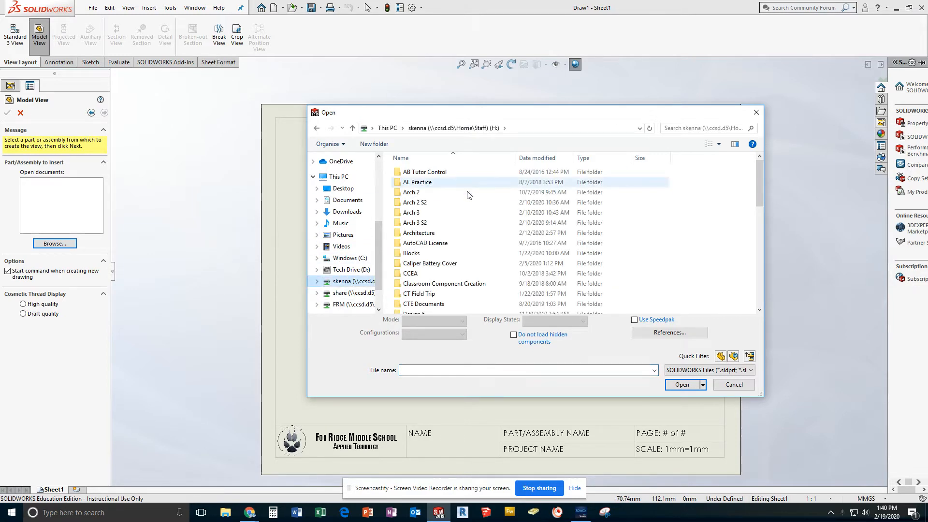
scroll(463, 242, "down", 3)
scroll(464, 246, "down", 3)
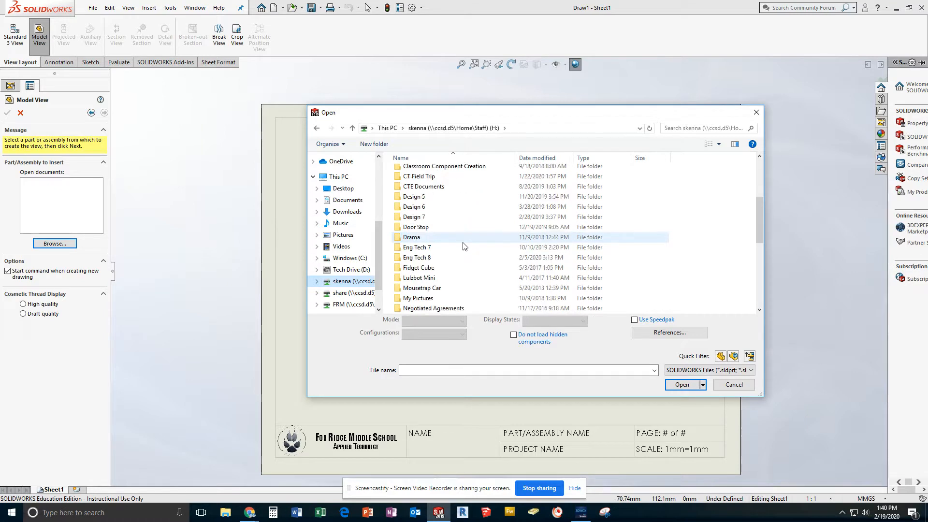
scroll(464, 247, "up", 3)
double_click(423, 221)
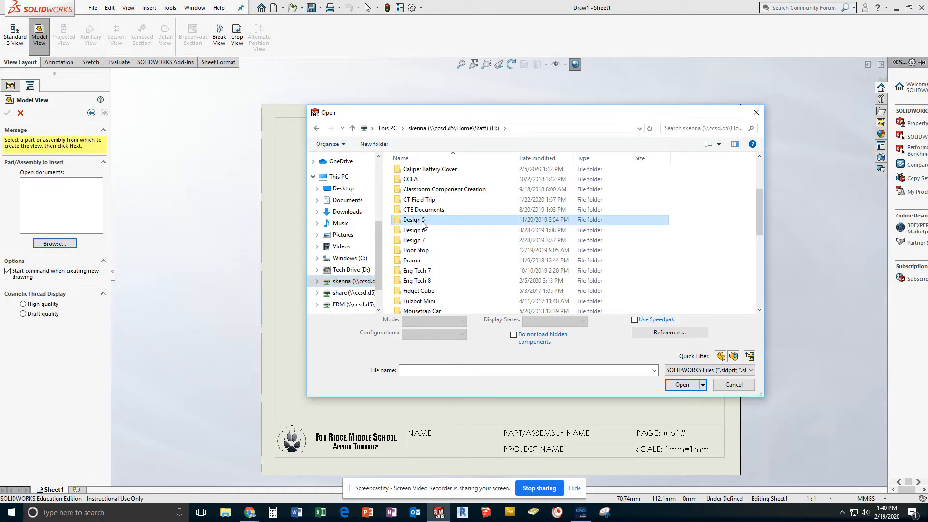
double_click(412, 184)
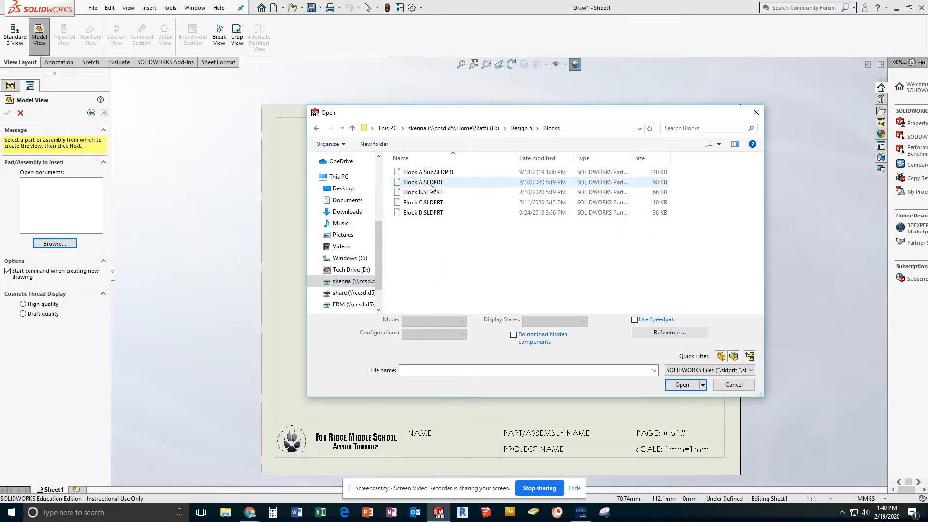
left_click(412, 184)
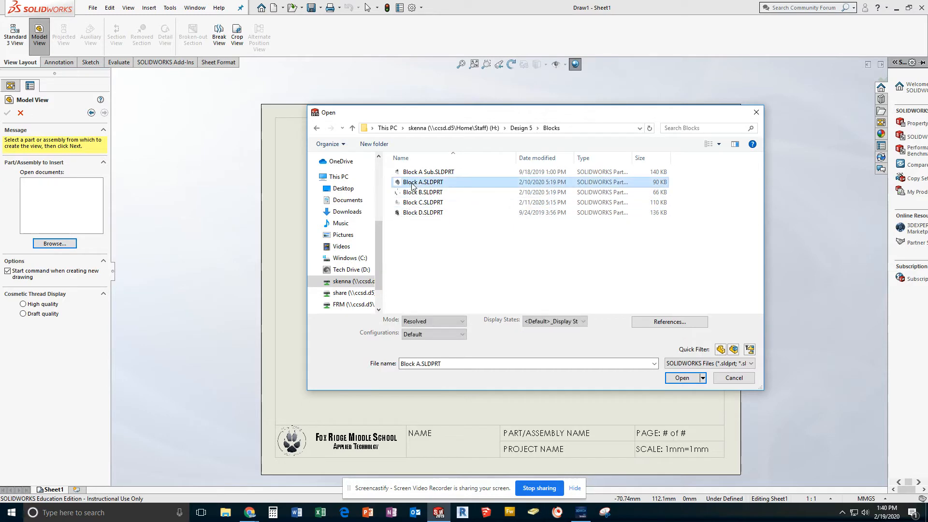
left_click(682, 378)
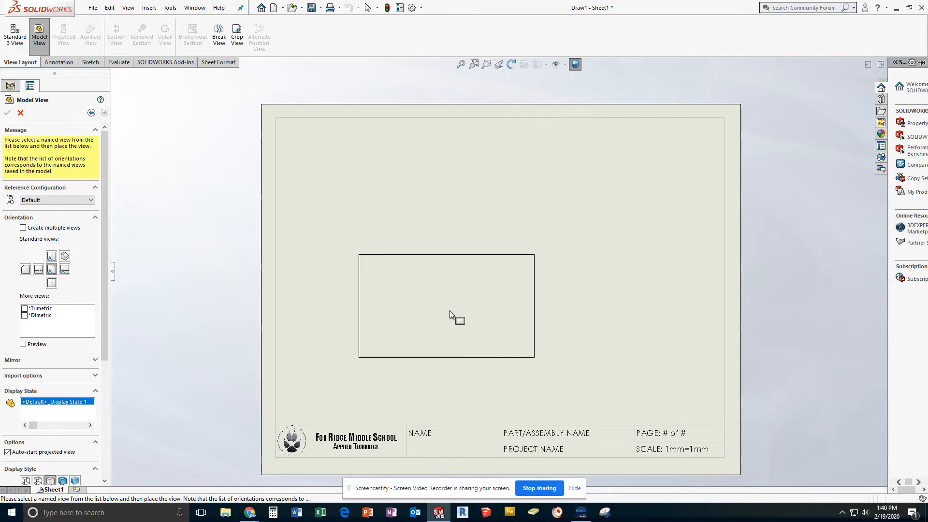
Place Block A's front view in the sheet's lower-left area, and project the top view above, right view beside and isometric view diagonally.
left_click(387, 343)
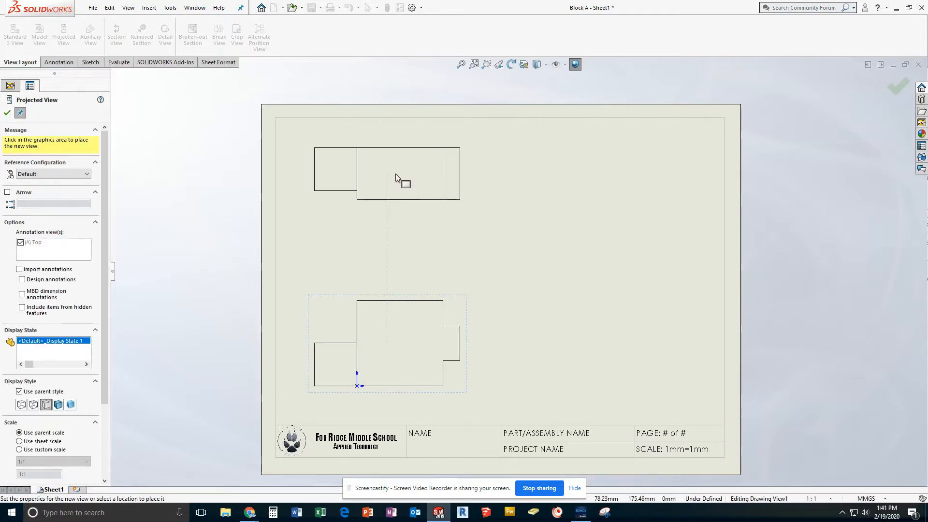
left_click(396, 177)
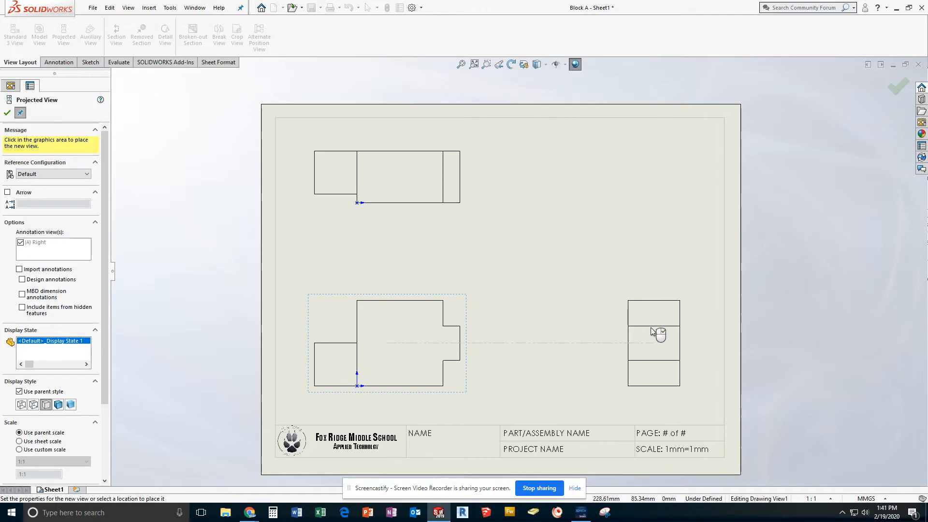
left_click(647, 333)
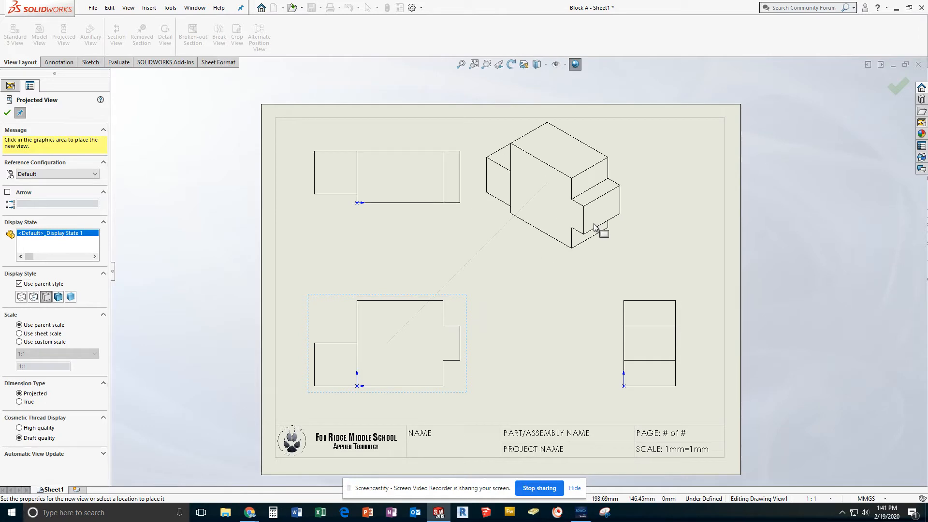
left_click(596, 228)
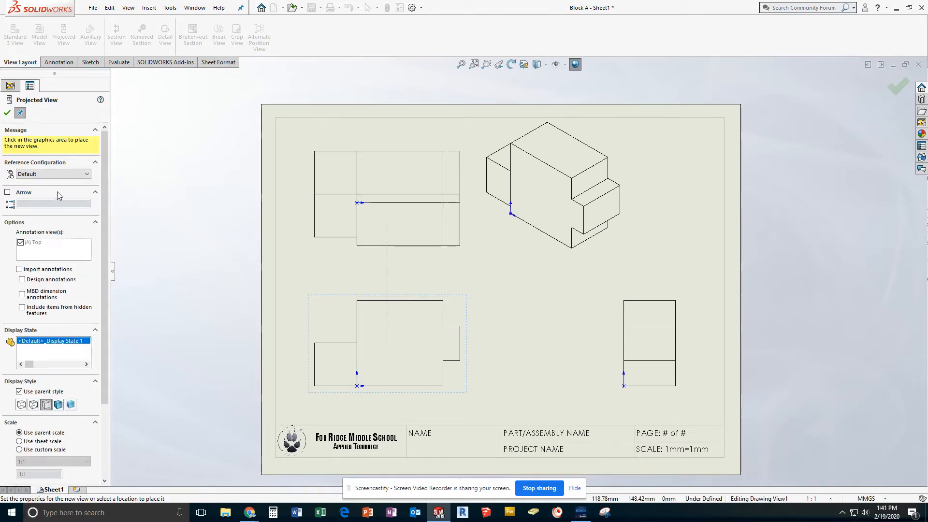
left_click(7, 114)
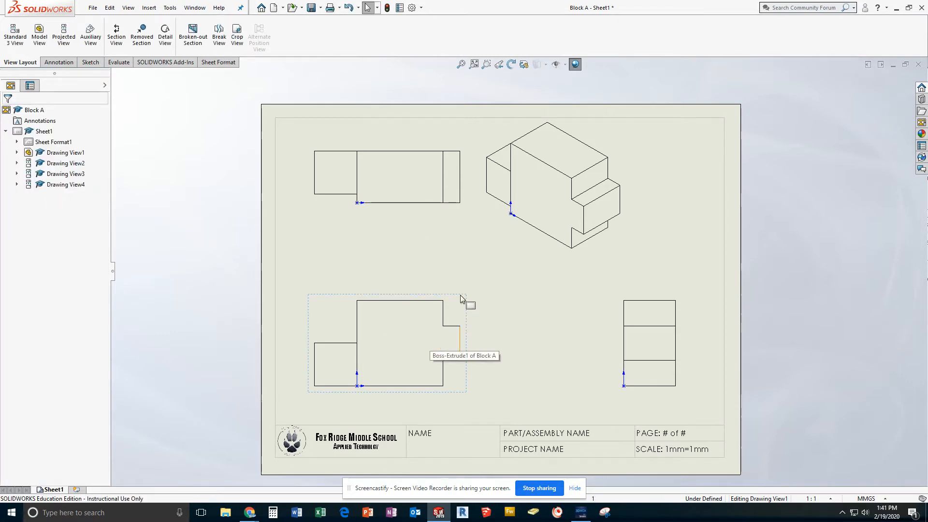
left_click(396, 348)
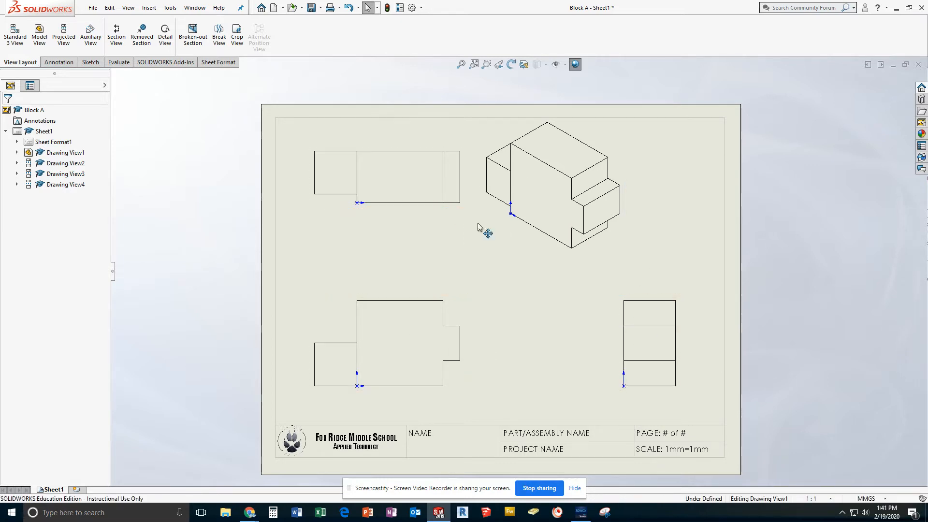
left_click(63, 36)
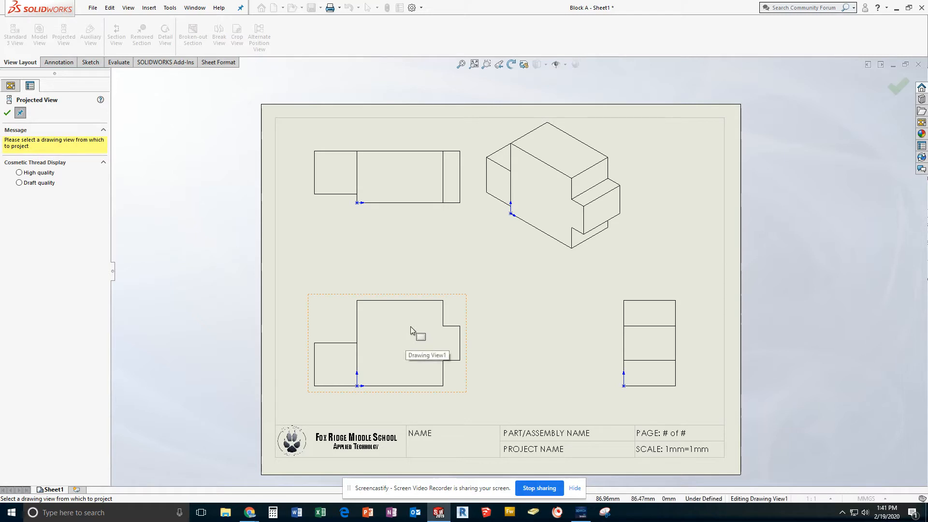
left_click(390, 367)
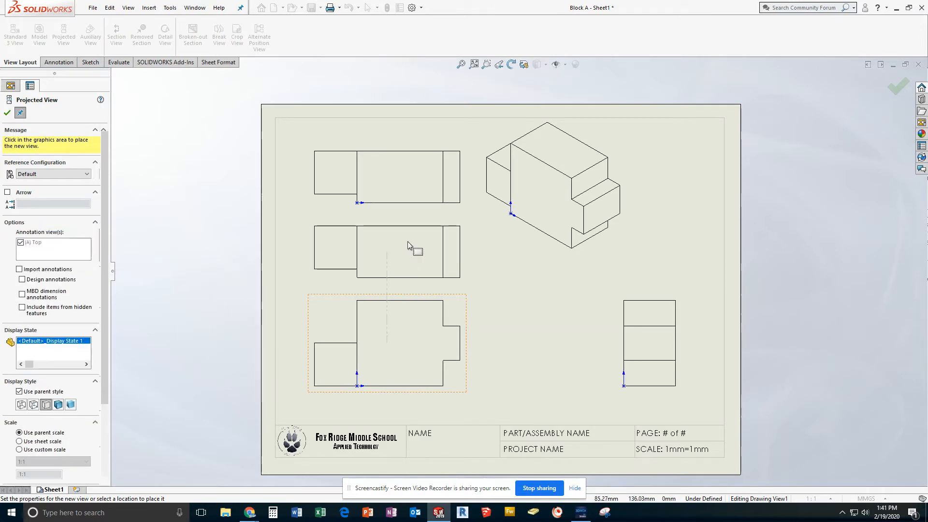
left_click(7, 113)
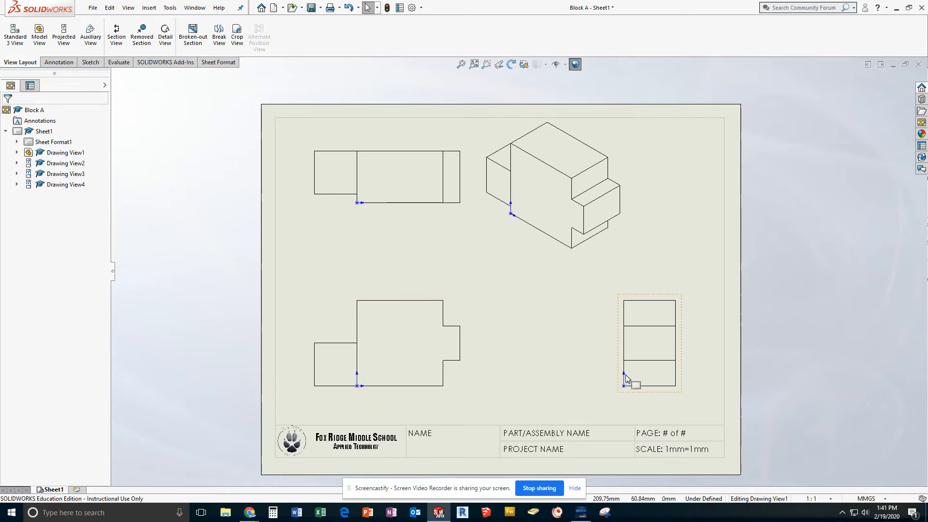
Hide the origins in all drawing views.
left_click(128, 8)
mouse_move(168, 83)
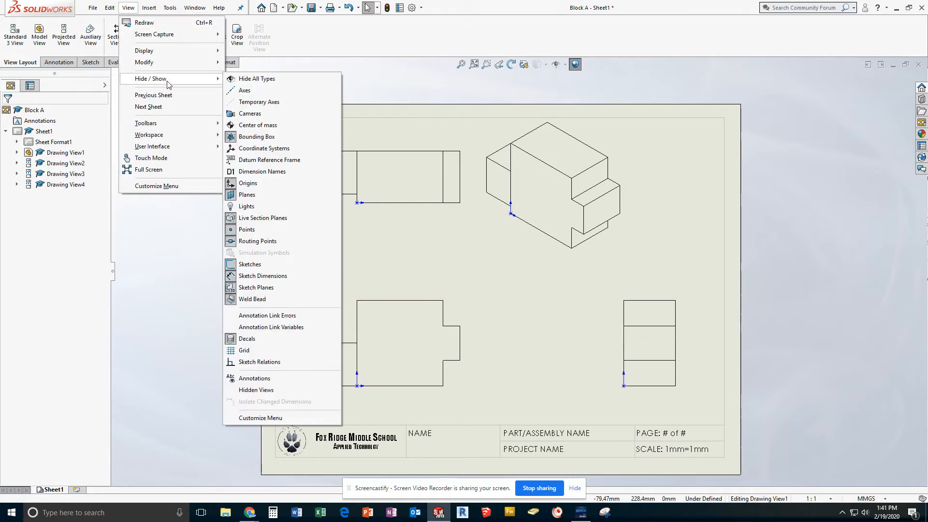
left_click(229, 184)
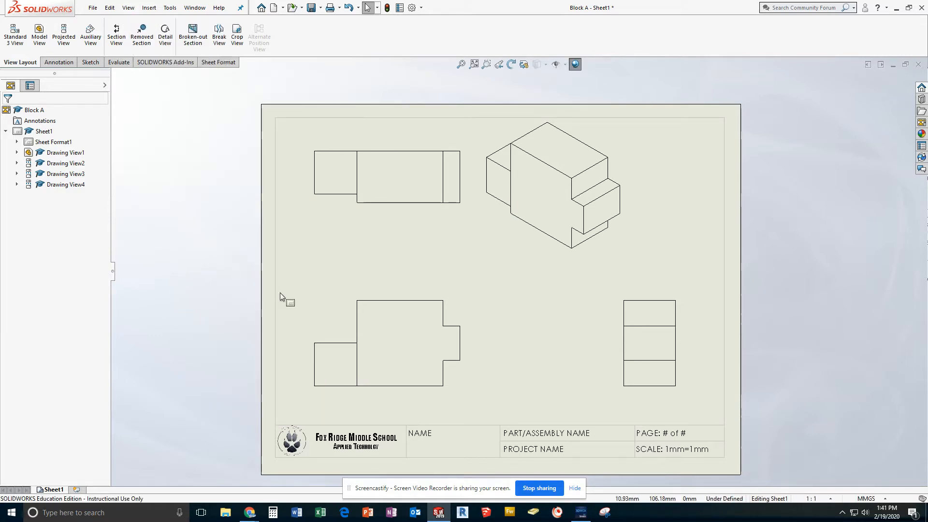
Set the isometric view to a custom scale of 1:2 and move it to the sheet's upper-right corner.
left_click(534, 264)
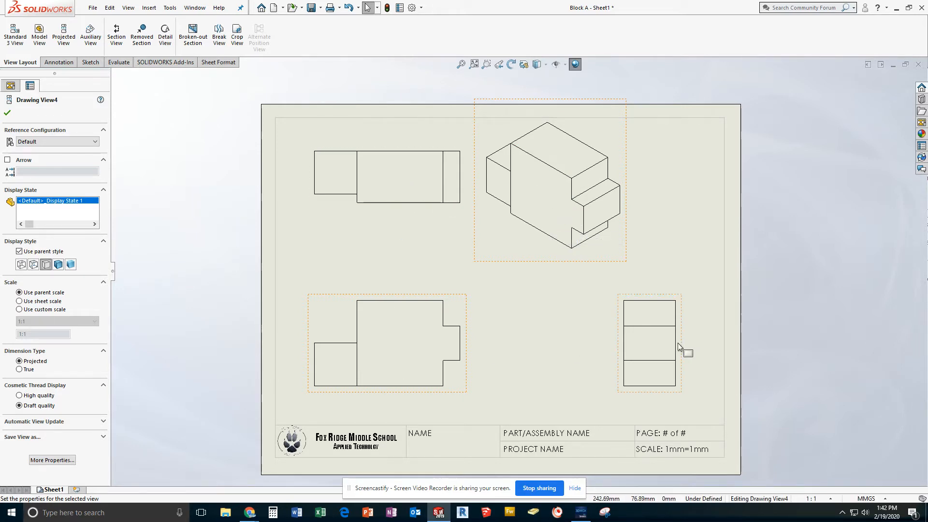
left_click(20, 310)
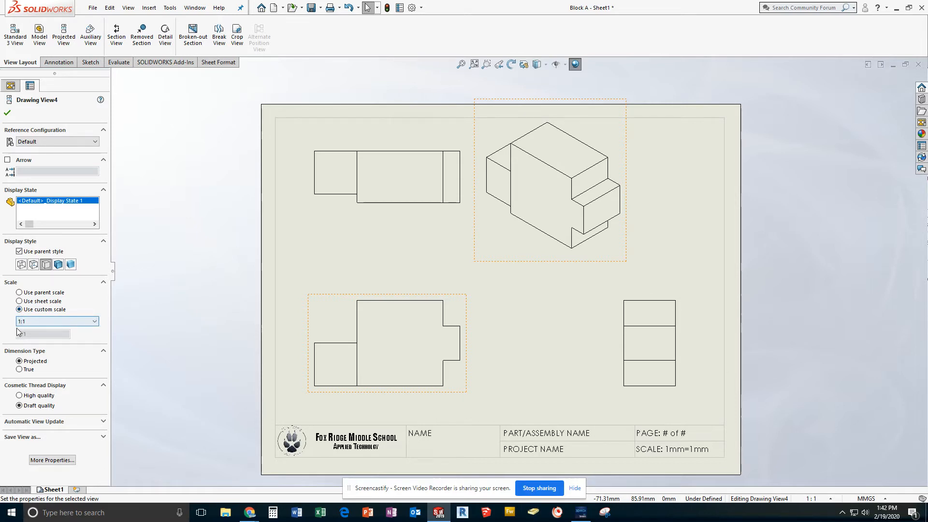
left_click(95, 322)
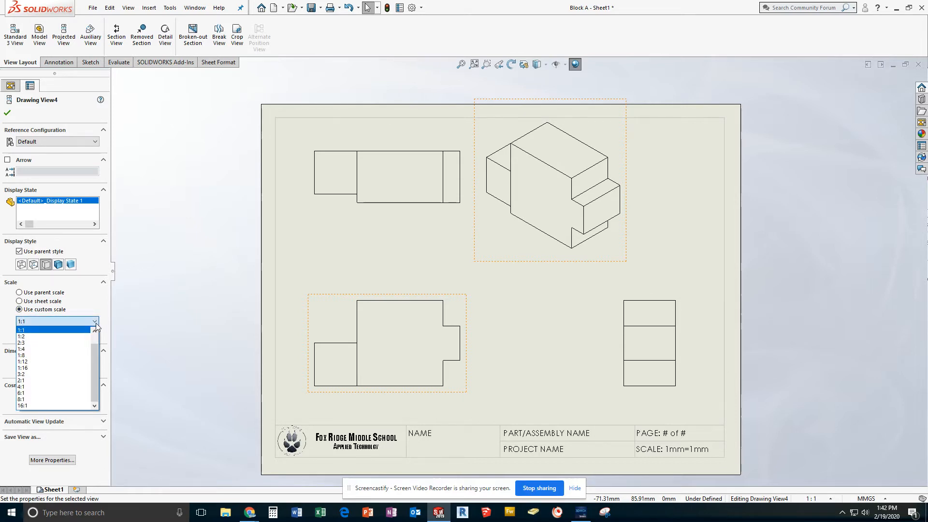
left_click(43, 337)
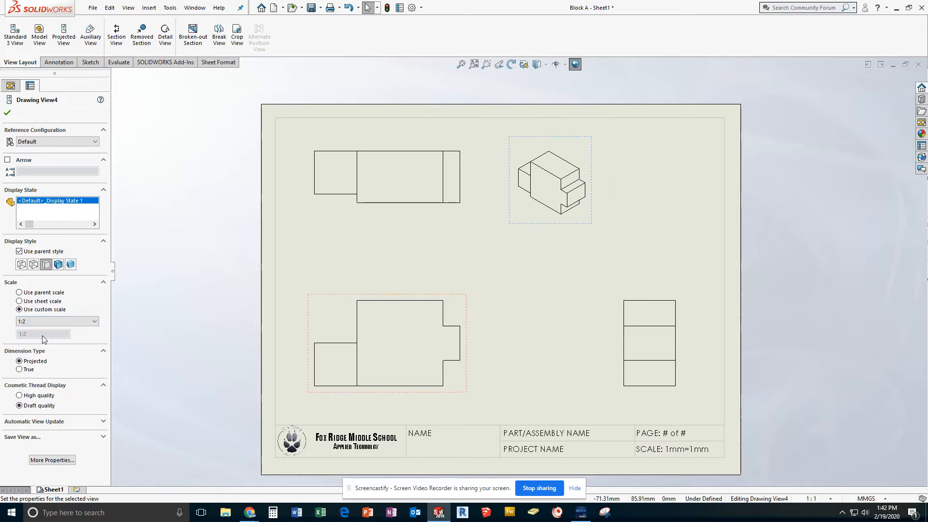
left_click_drag(540, 225, 666, 211)
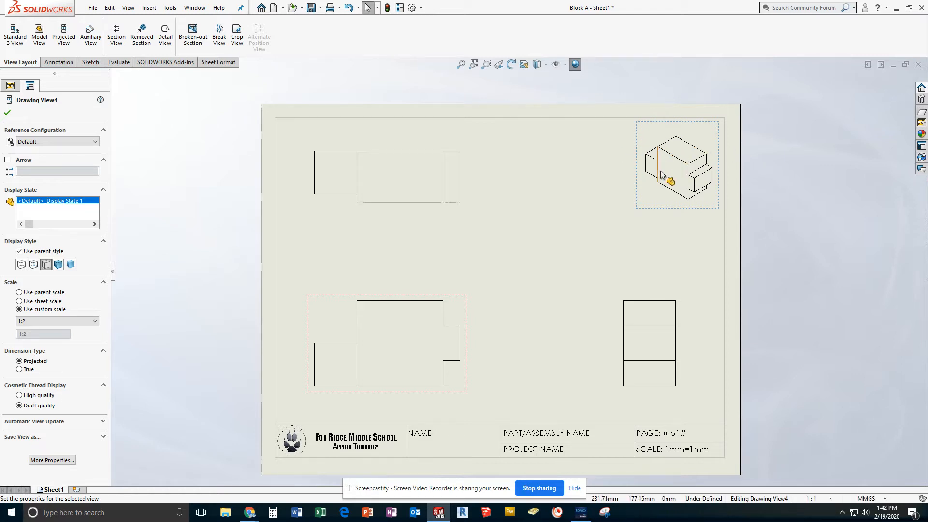
Display the isometric view as shaded with edges and move it slightly higher in the sheet's upper-right corner.
left_click(58, 265)
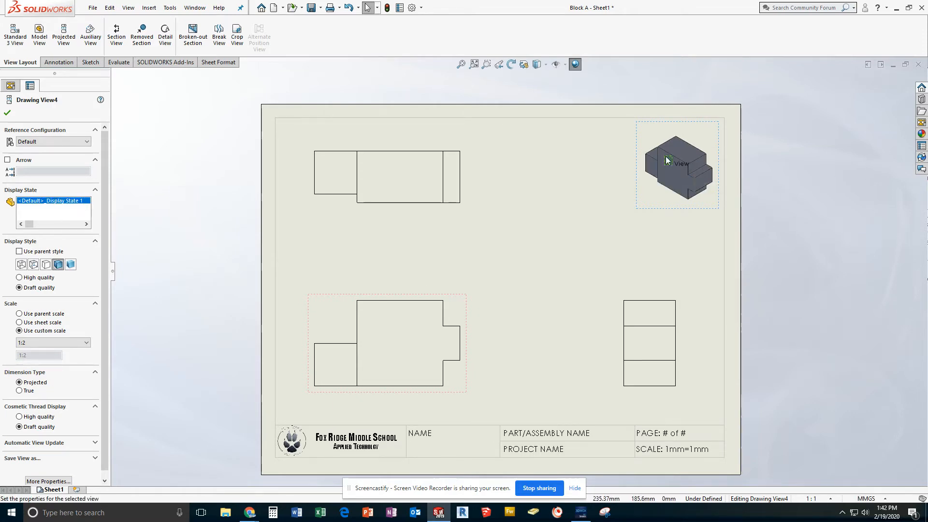
left_click(572, 187)
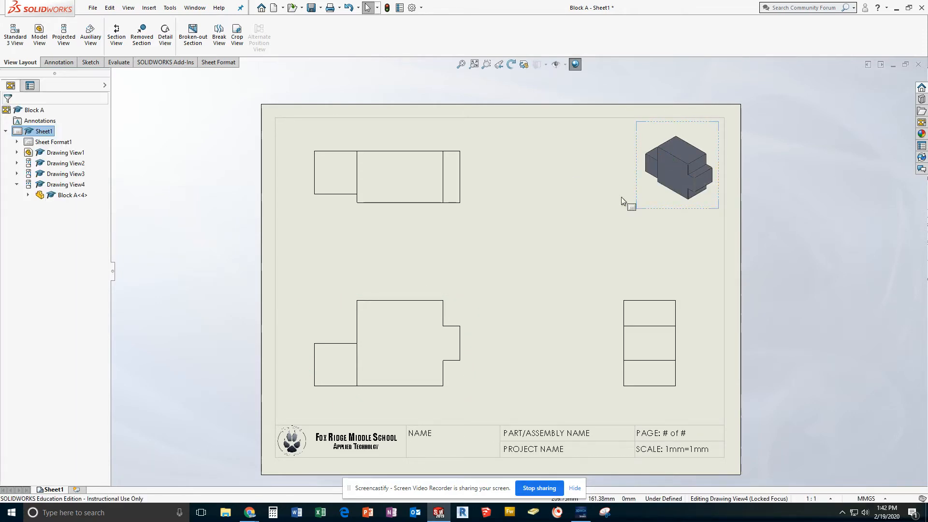
left_click_drag(638, 196, 639, 185)
left_click(868, 179)
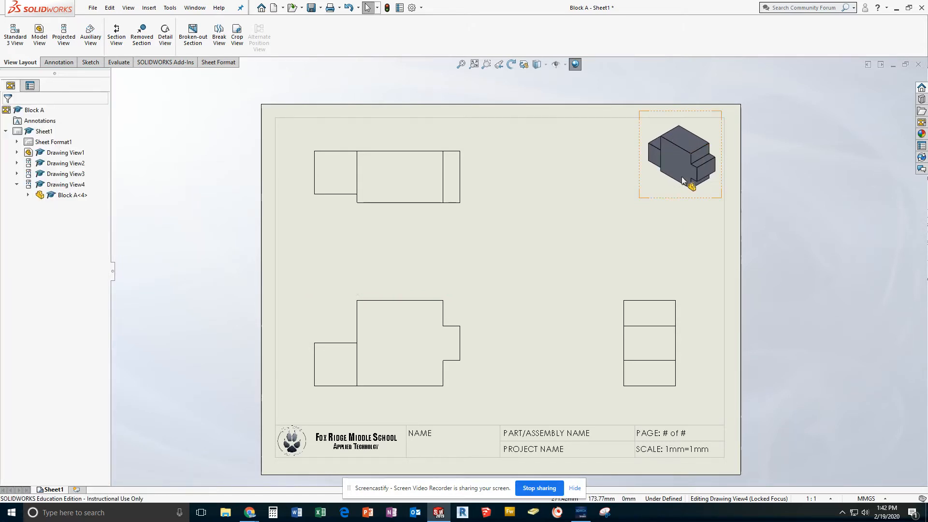
double_click(647, 161)
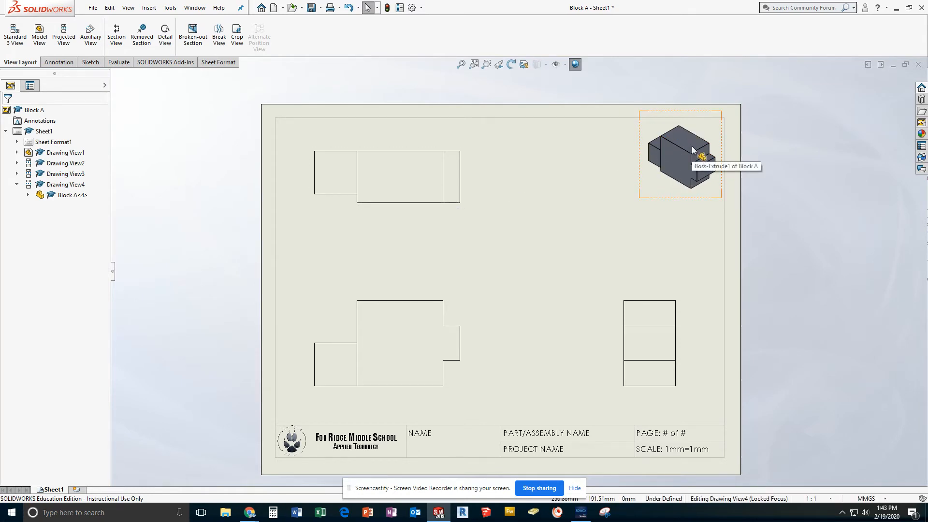
left_click(527, 256)
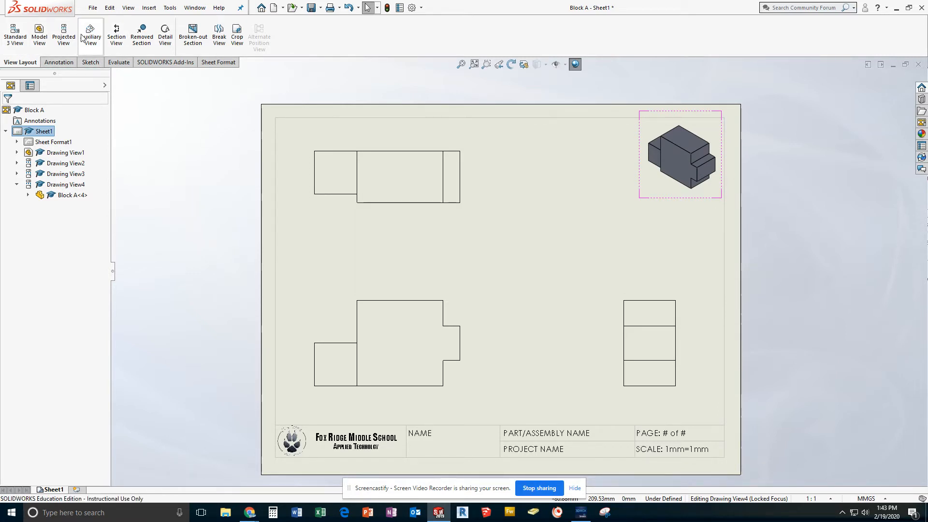
Add a note below the isometric view reading "MATERIAL: 1060 ALLOY".
left_click(59, 63)
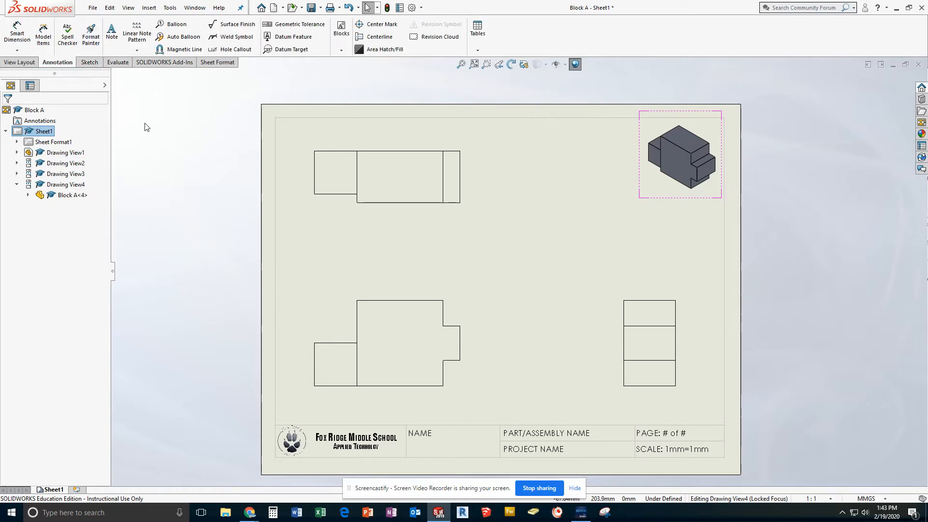
left_click(137, 51)
left_click(138, 52)
left_click(112, 39)
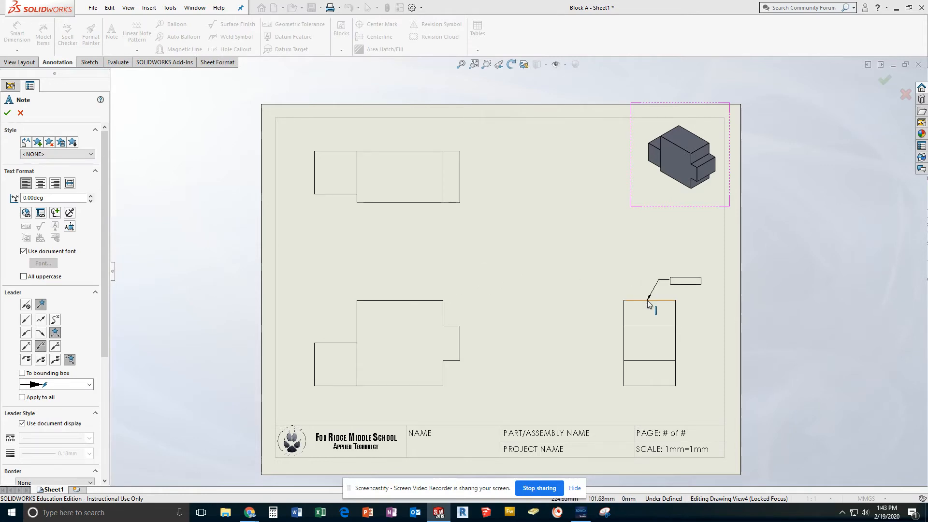
left_click(598, 225)
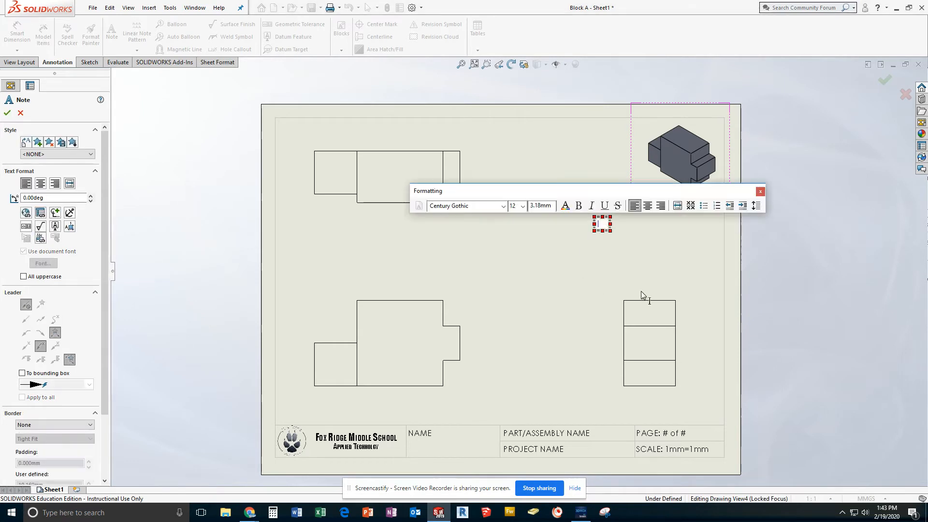
type("MATER")
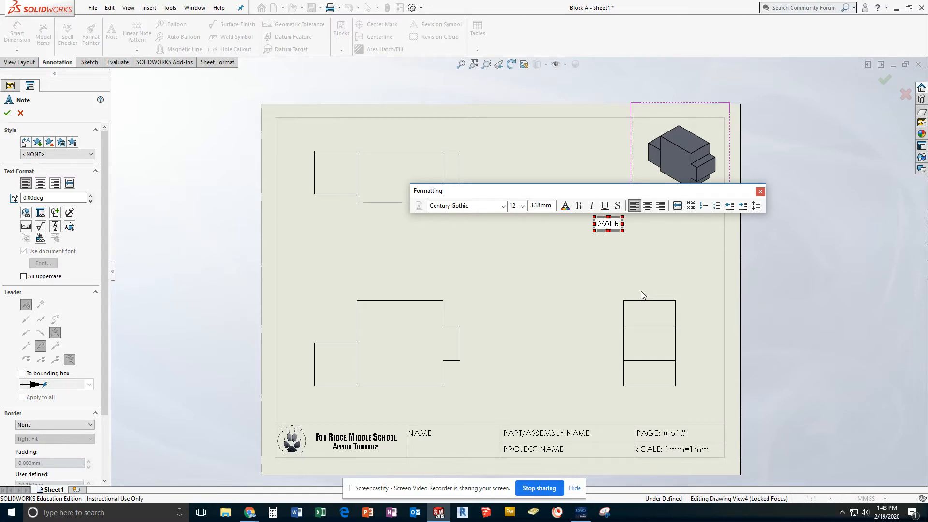
key("BackSpace")
key("BackSpace")
type("ERIAL:")
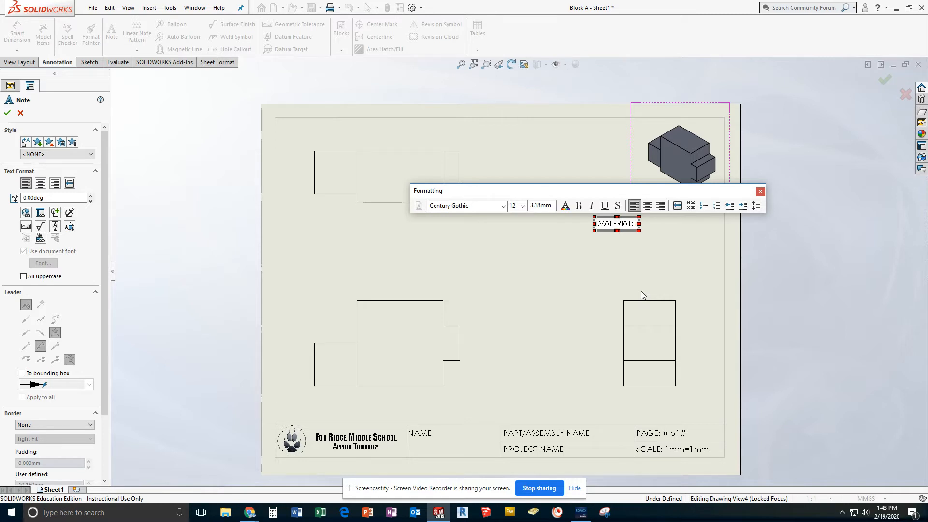
type("1060 ALLO")
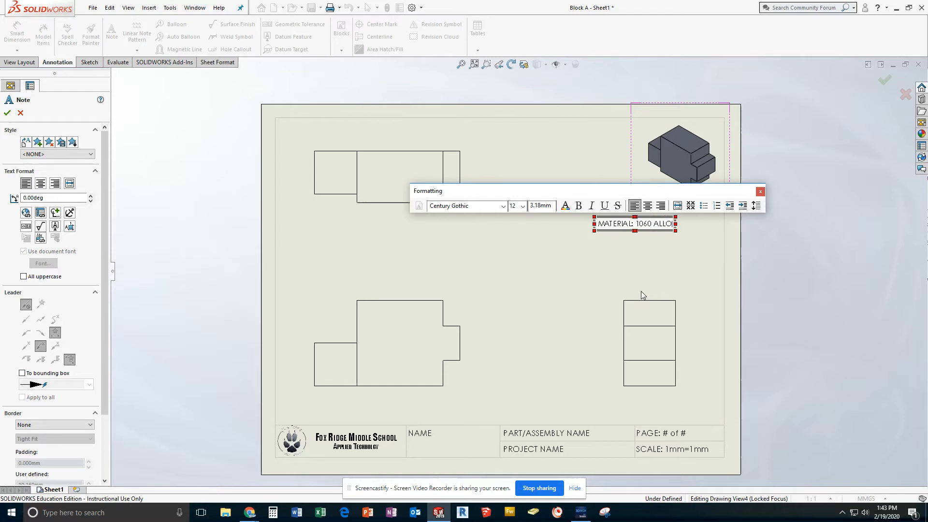
type("Y")
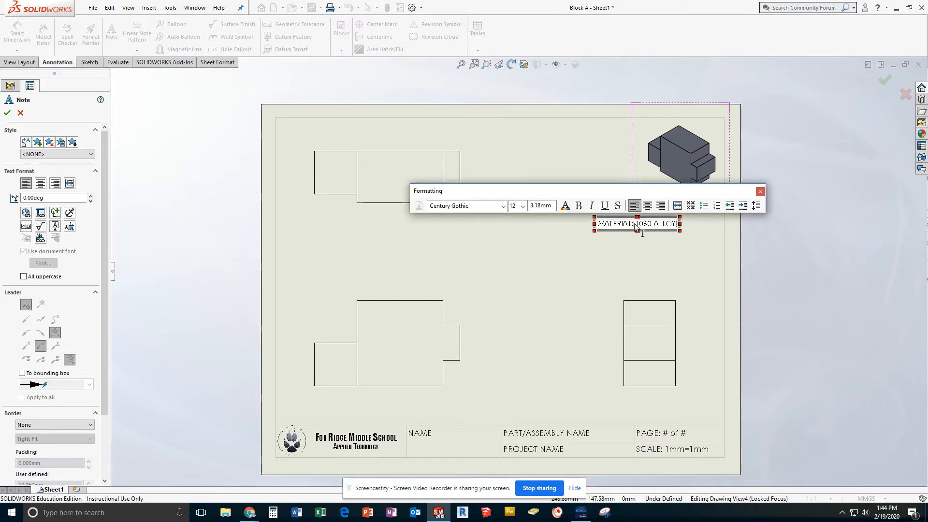
Make the "MATERIAL:" label in the note bold.
left_click_drag(634, 225, 594, 227)
left_click(579, 206)
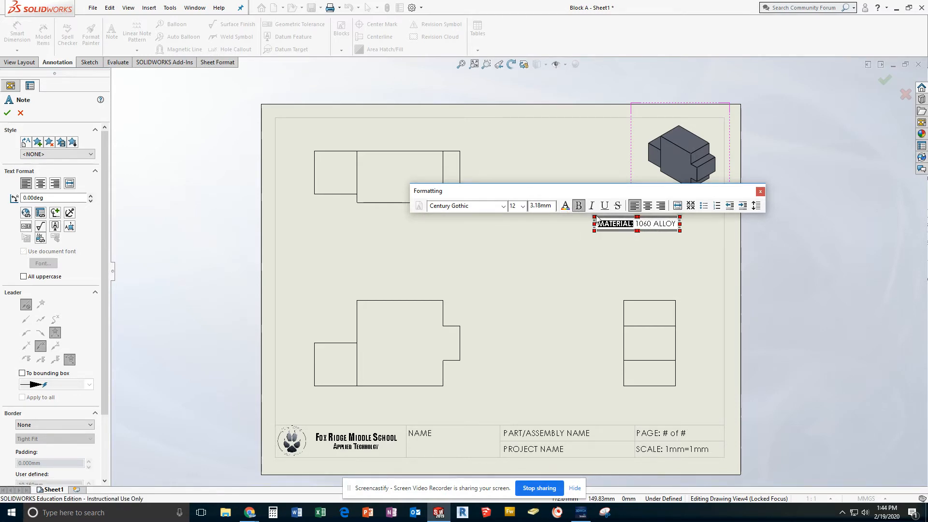
left_click(676, 224)
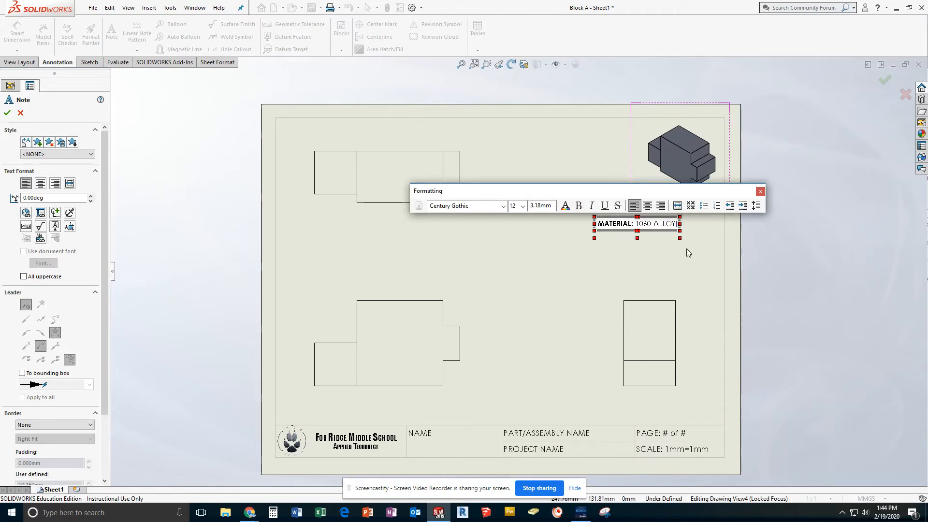
Add a second line "MASS: XXX.XXGM" to the note with the "MASS:" label in bold, and finish the note.
key("Return")
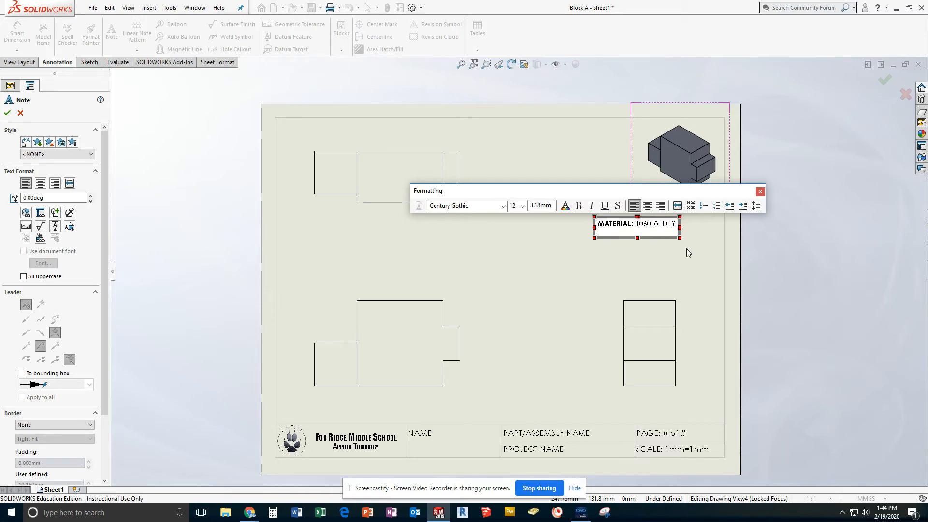
type("MASS: XXX.XXGM")
left_click_drag(622, 232, 598, 231)
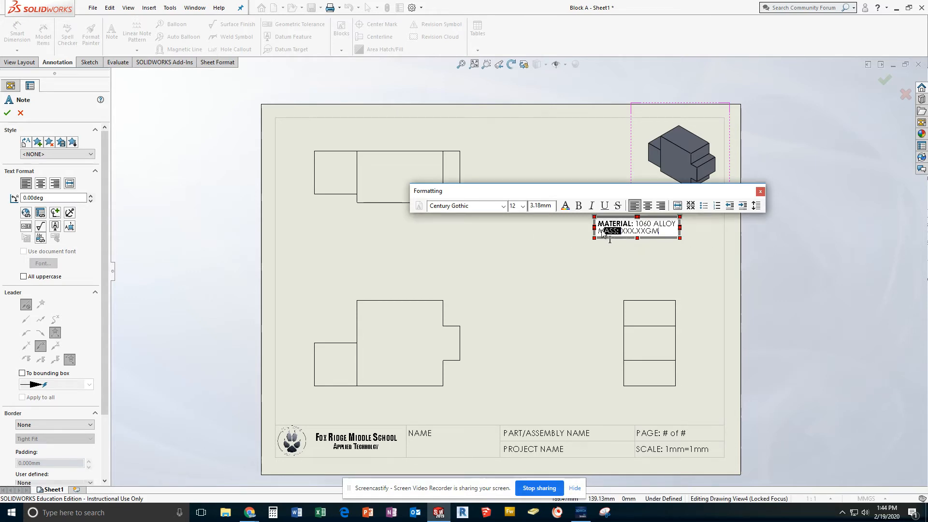
left_click(579, 205)
left_click(668, 234)
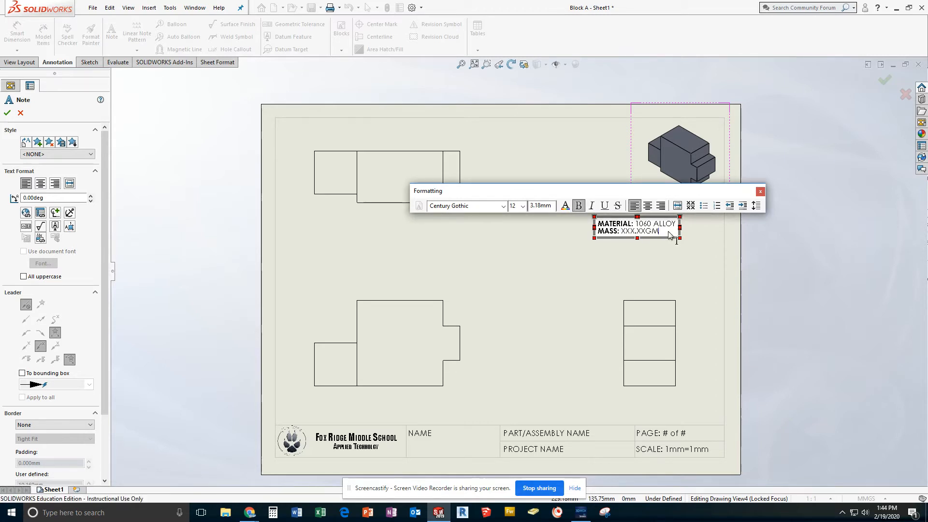
left_click(702, 279)
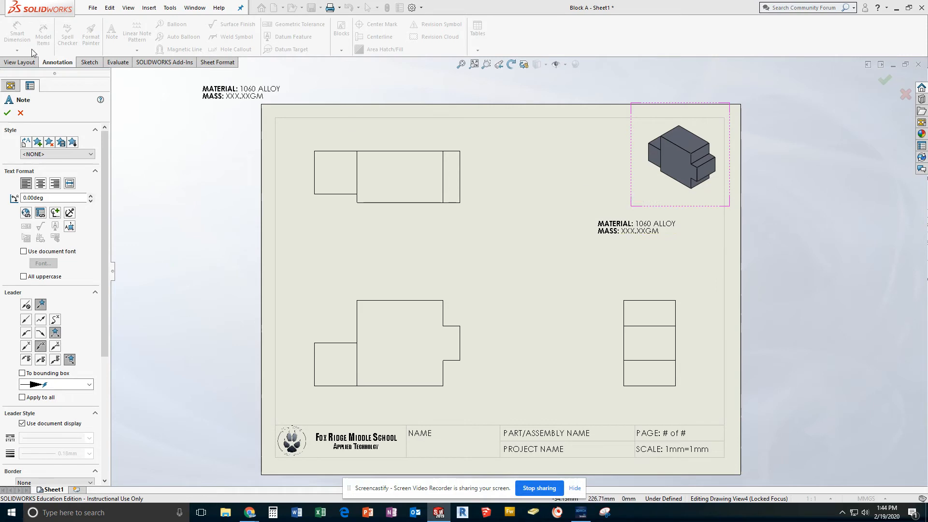
left_click(7, 114)
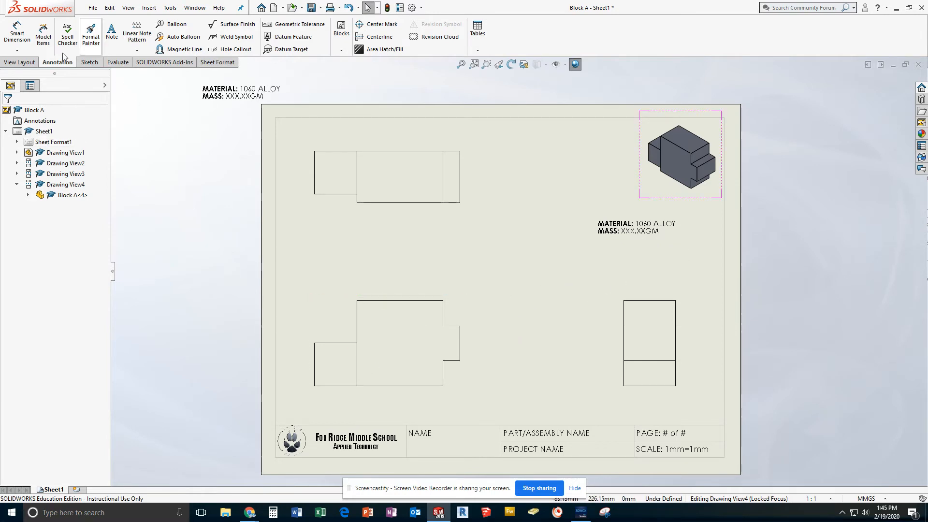
Dimension the overall height of the block in the right view with Smart Dimension, placing it on the view's left side.
left_click(16, 33)
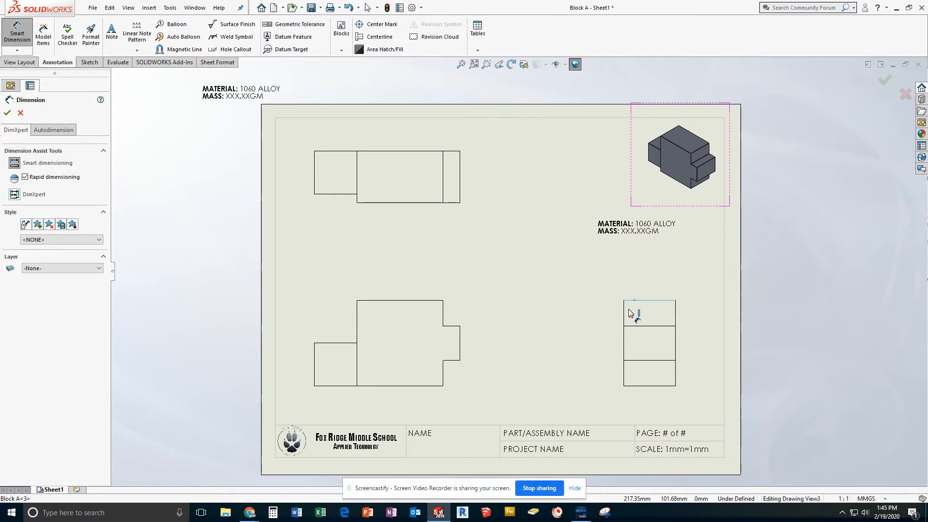
left_click(643, 387)
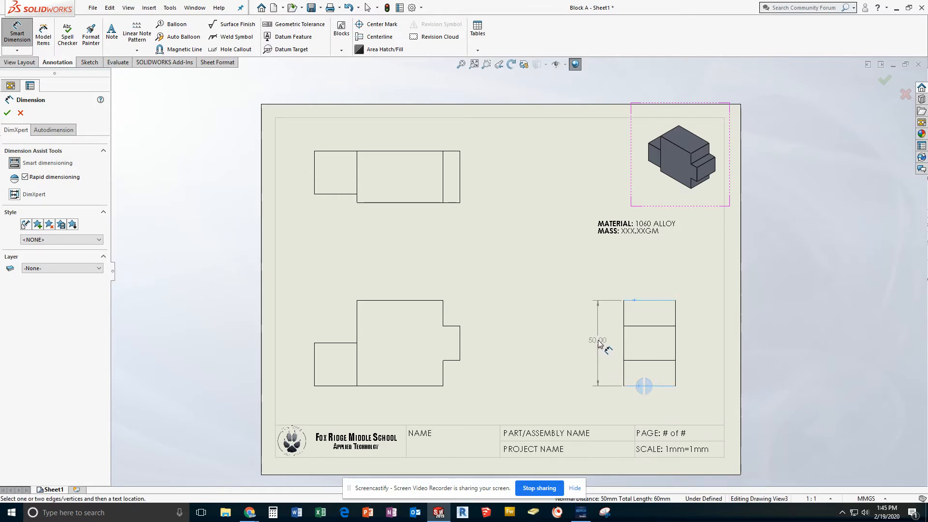
left_click(599, 342)
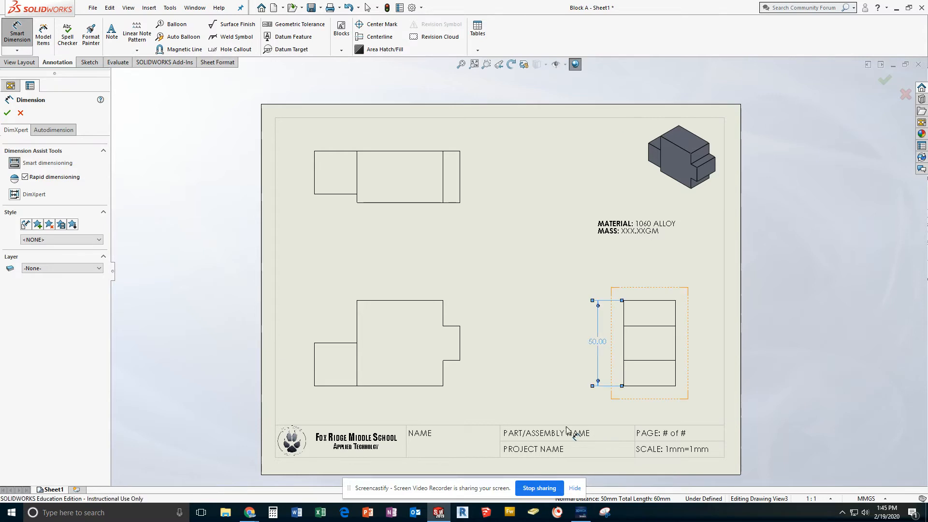
left_click(432, 301)
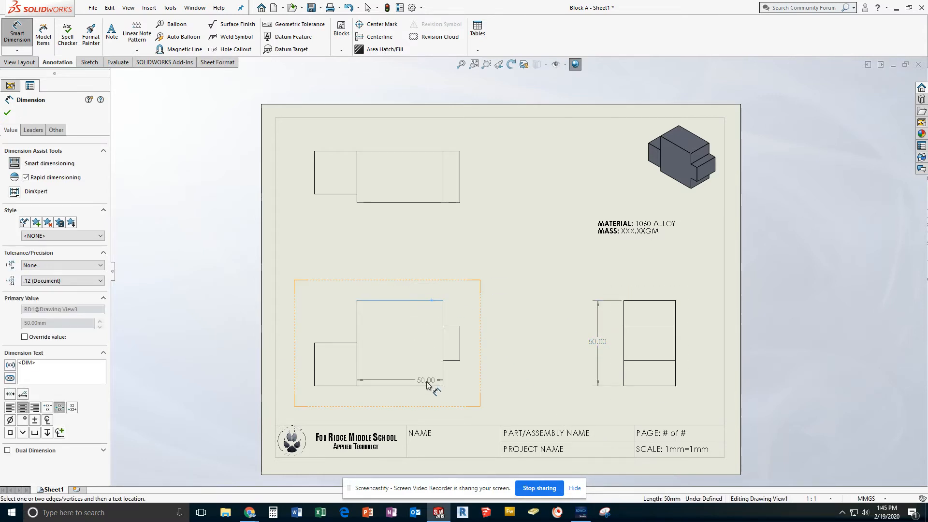
left_click(429, 386)
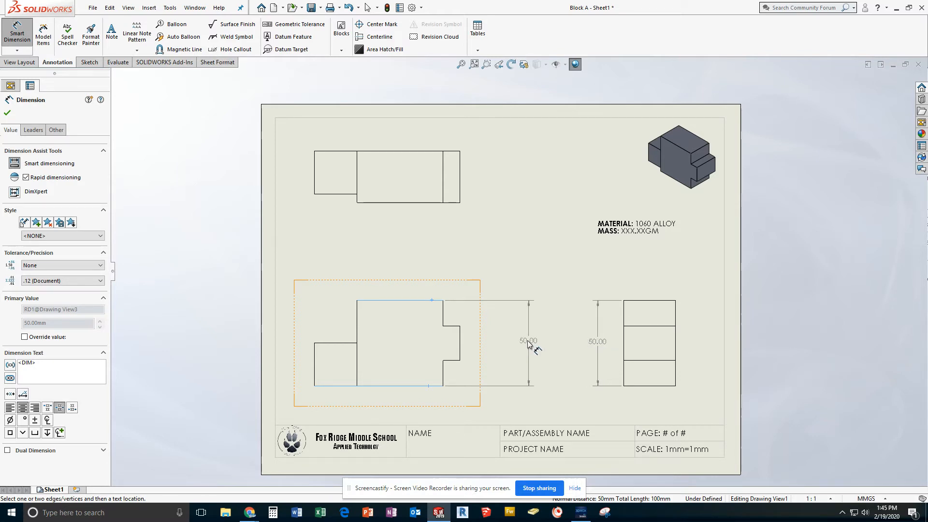
key("Escape")
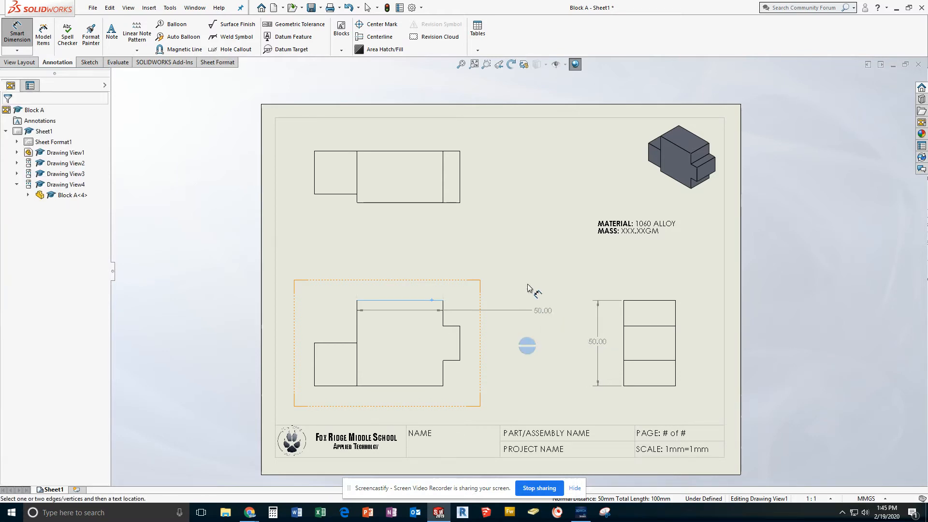
key("Escape")
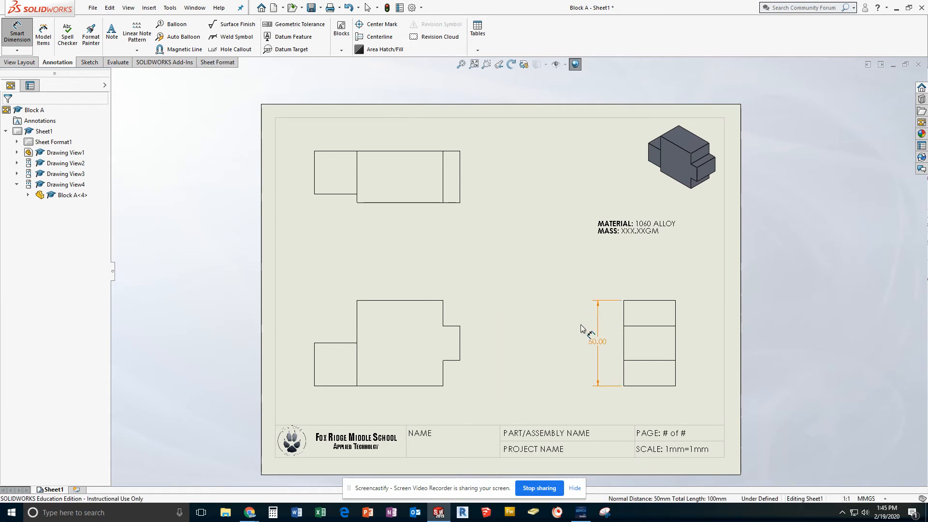
Dimension the right tab in the front view: its lower edge's offset from the block's base and its height, placing both to its right.
left_click(452, 360)
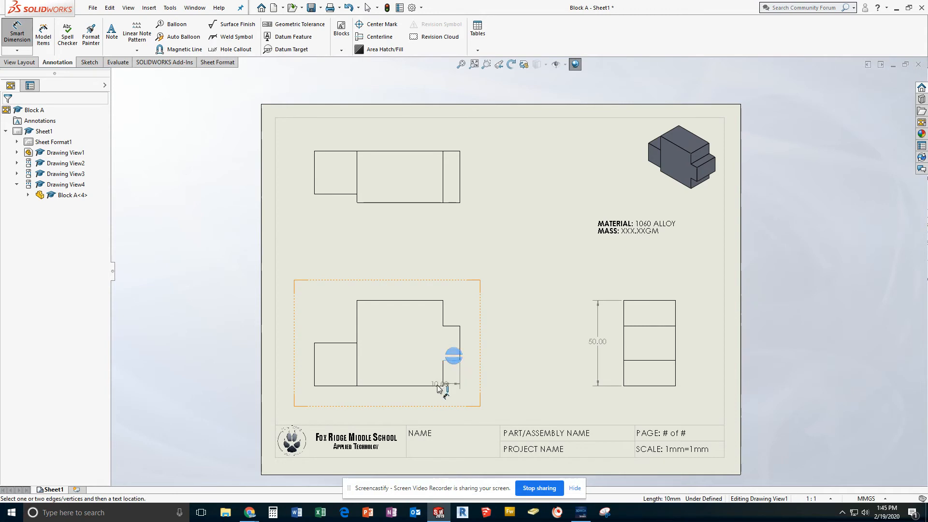
left_click(434, 386)
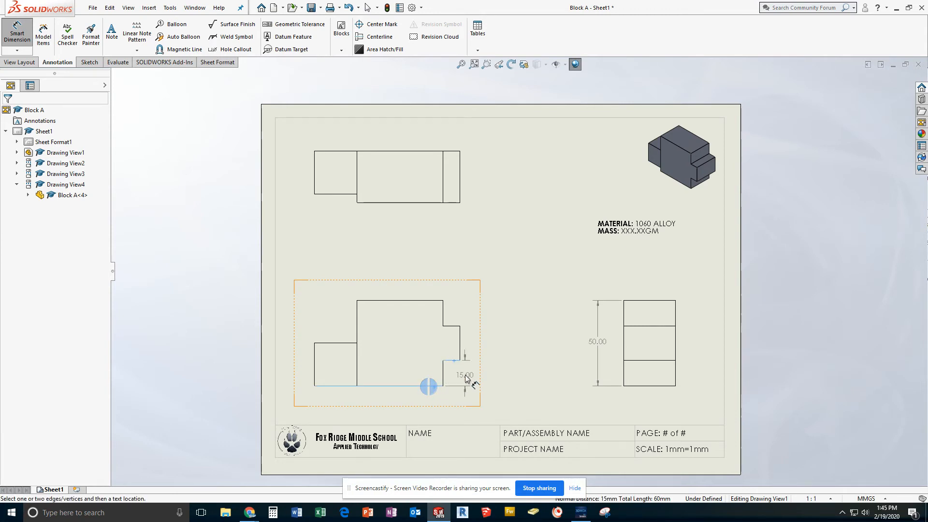
left_click(477, 375)
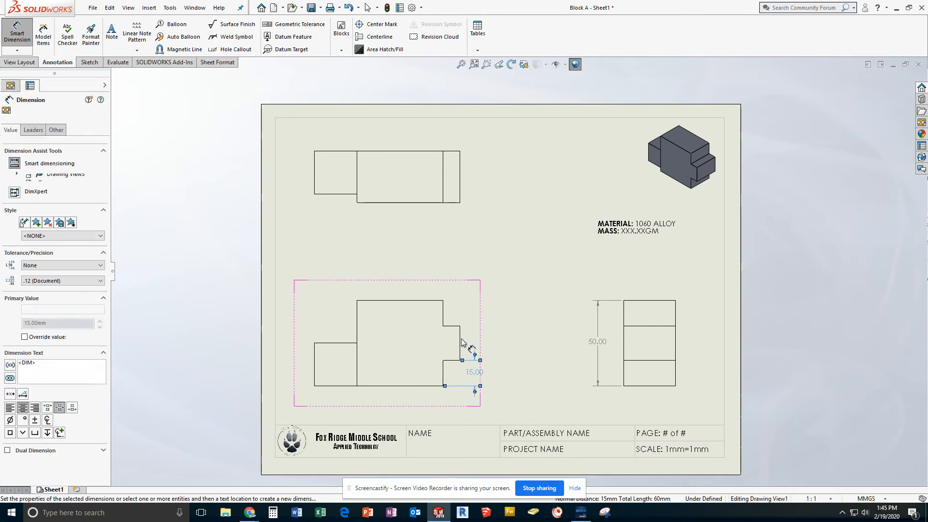
left_click(461, 343)
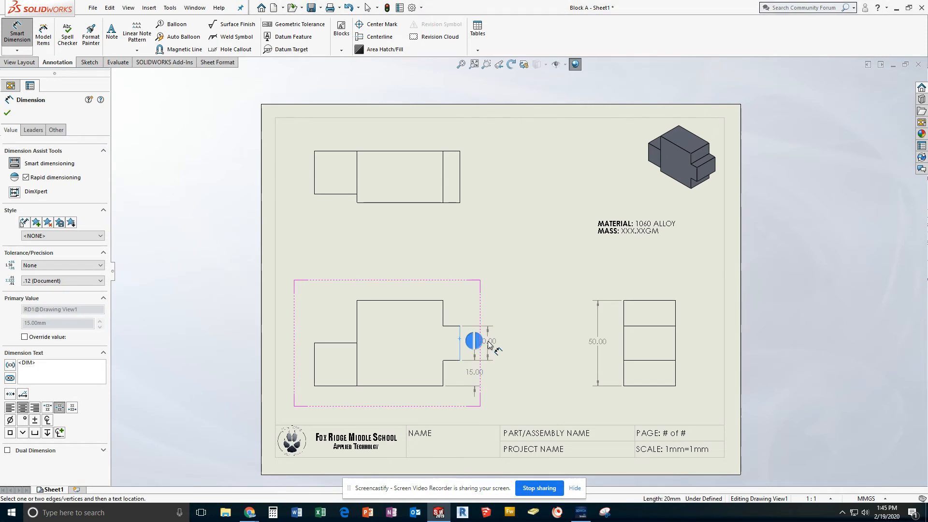
left_click(491, 344)
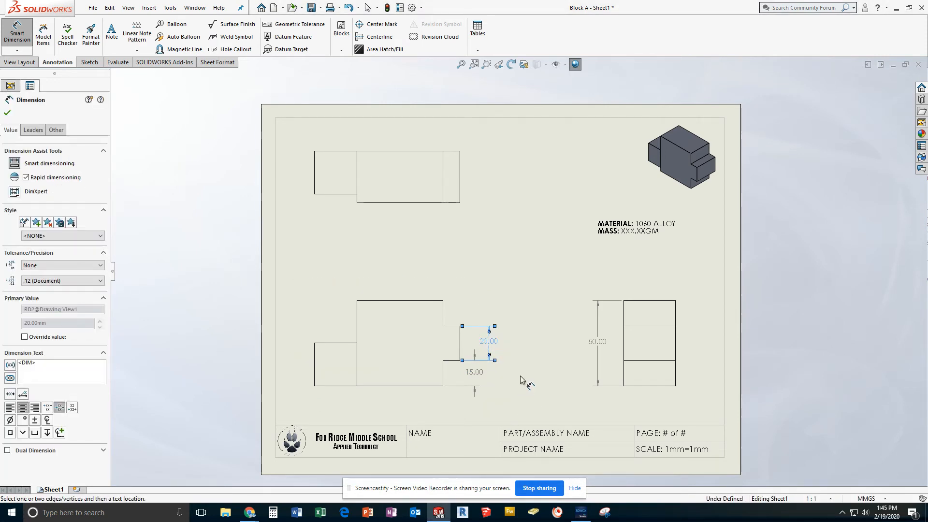
left_click(545, 335)
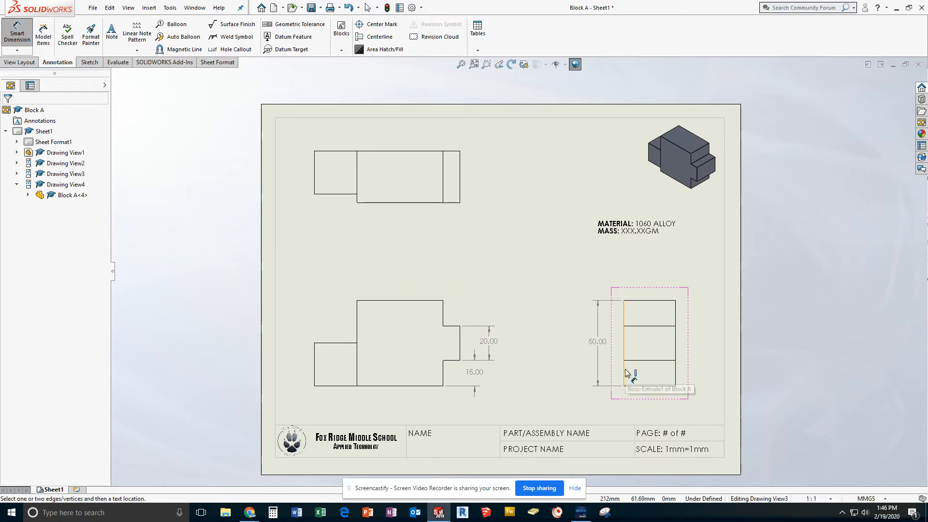
Dimension the right tab's horizontal projection and the main block's width in the front view, placing the width above the view.
left_click(440, 316)
left_click(444, 313)
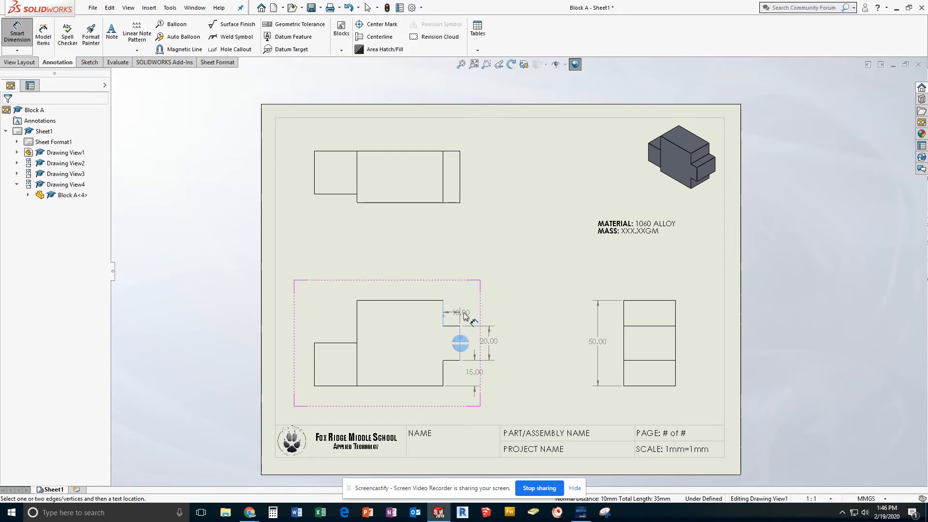
left_click(478, 314)
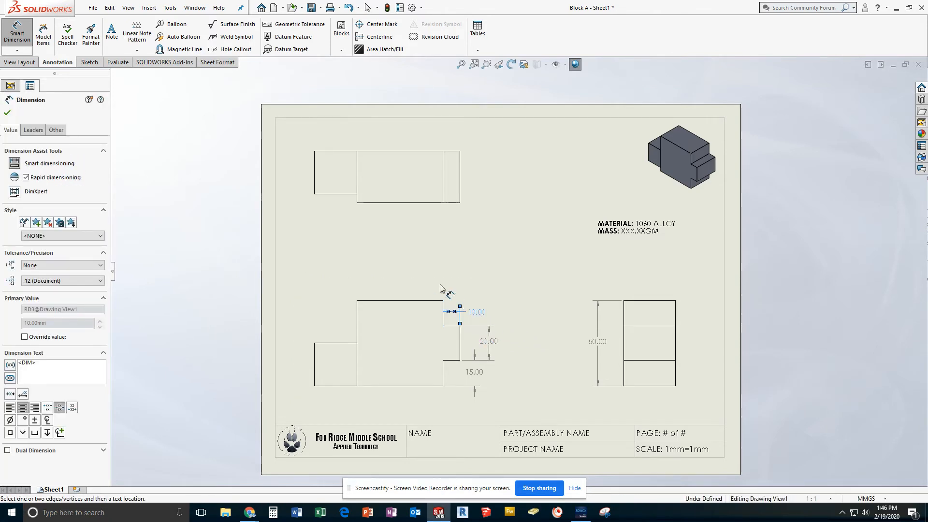
left_click(414, 301)
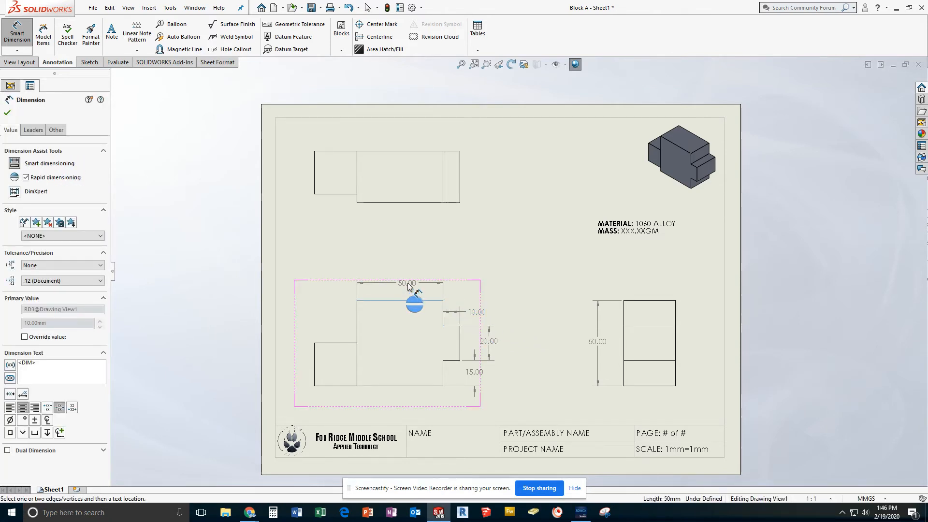
left_click(404, 285)
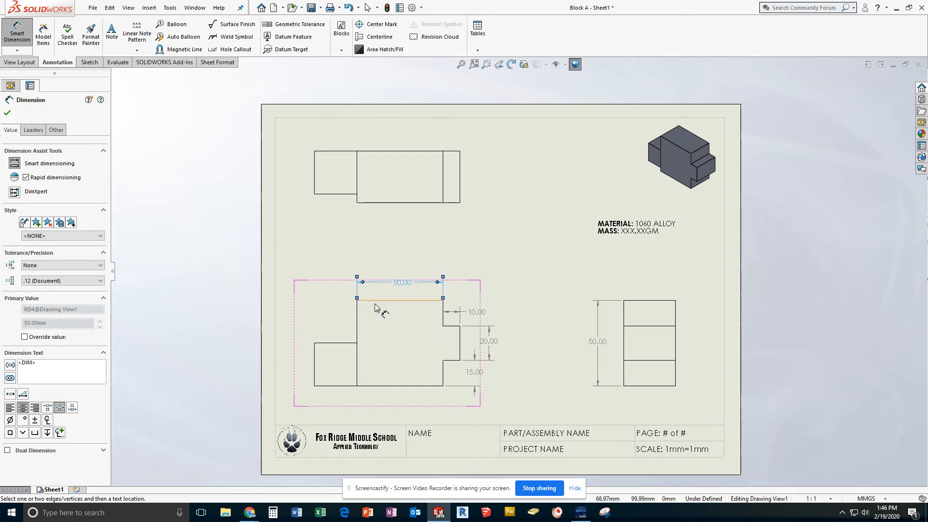
Dimension the width and height of the lower-left block in the front view, placing the width above it and the height to its left.
left_click(315, 349)
left_click(357, 334)
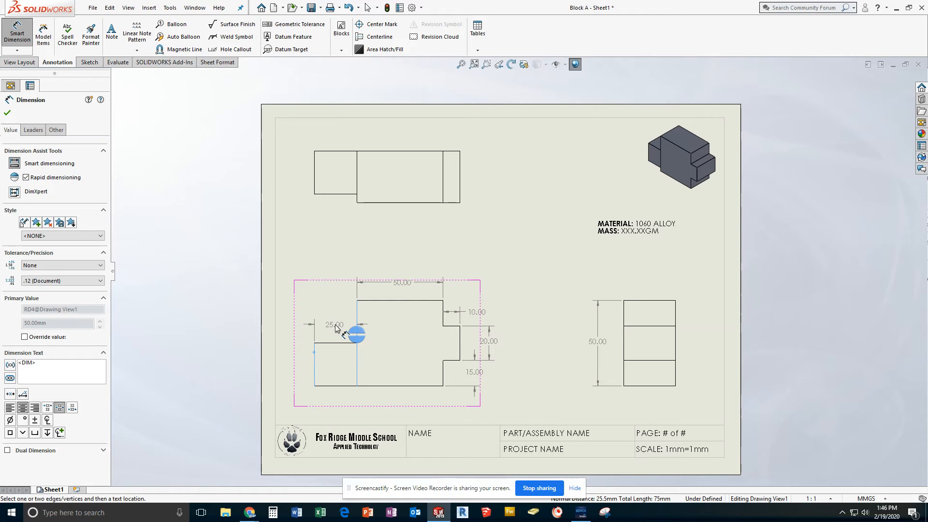
left_click(337, 328)
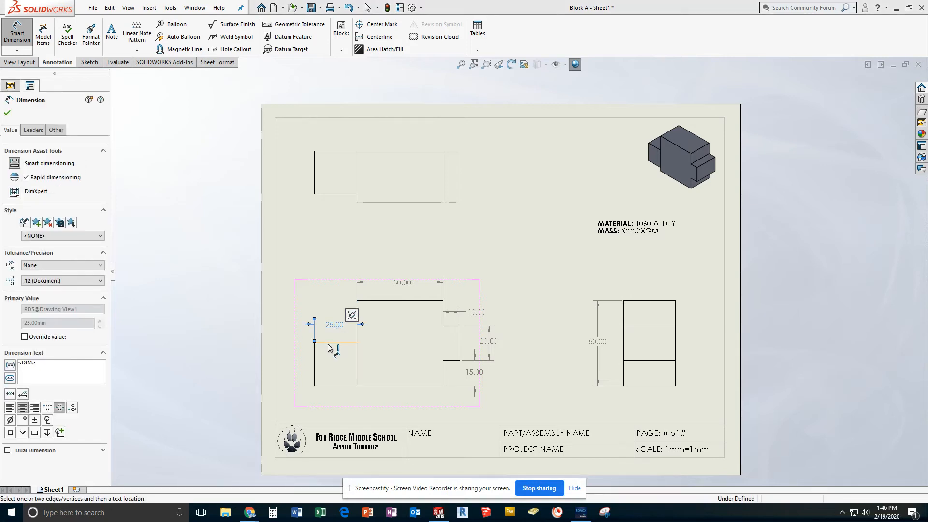
left_click(328, 347)
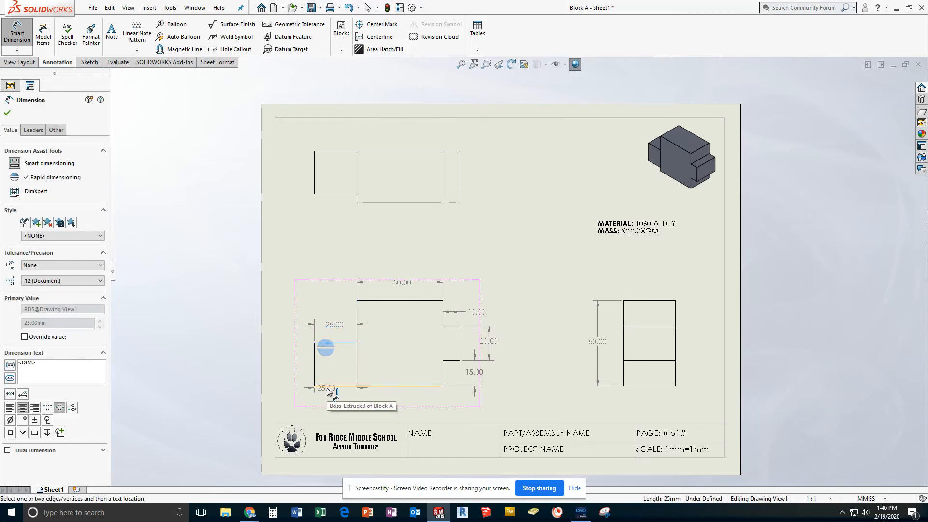
left_click(329, 387)
left_click(294, 364)
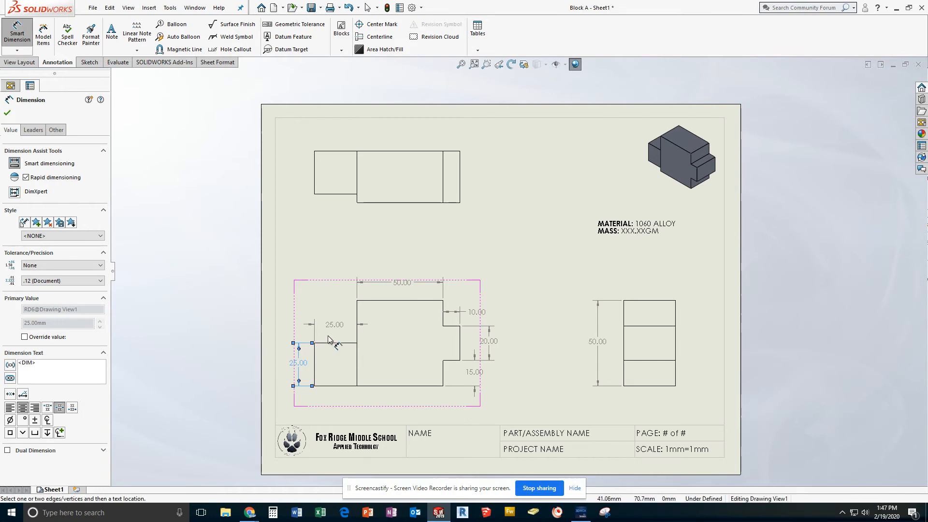
Dimension the left block's depth in the top view, placing the dimension to the left of the view.
left_click(337, 154)
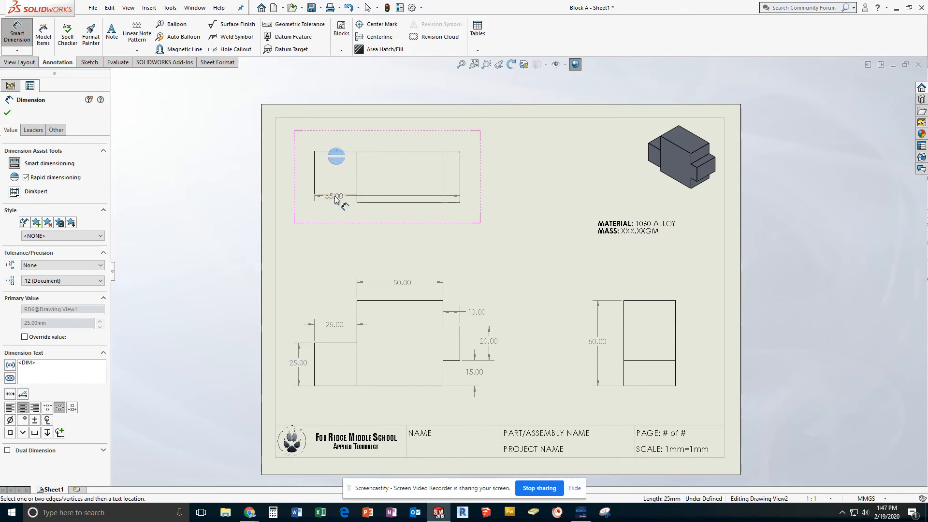
left_click(337, 195)
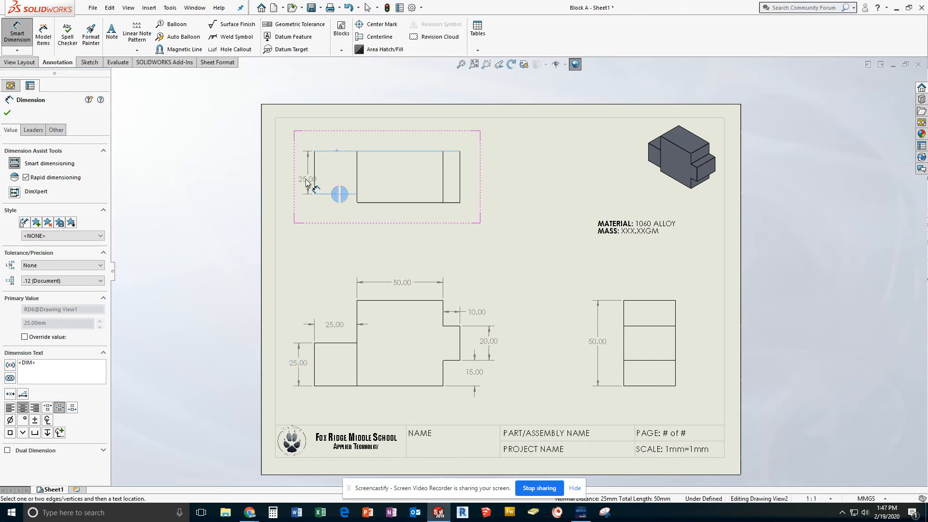
left_click(302, 180)
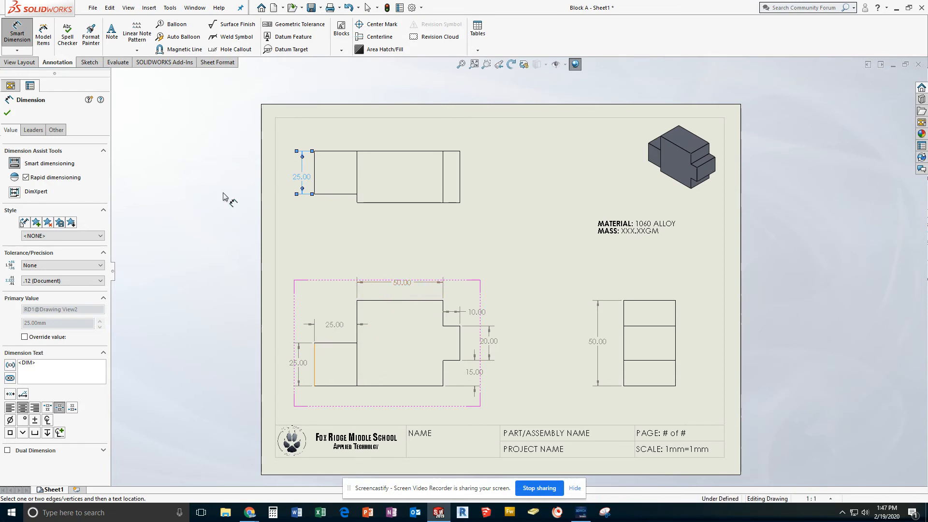
Delete the lower-left block's width dimension from the front view and dimension that width below the top view instead.
left_click(338, 330)
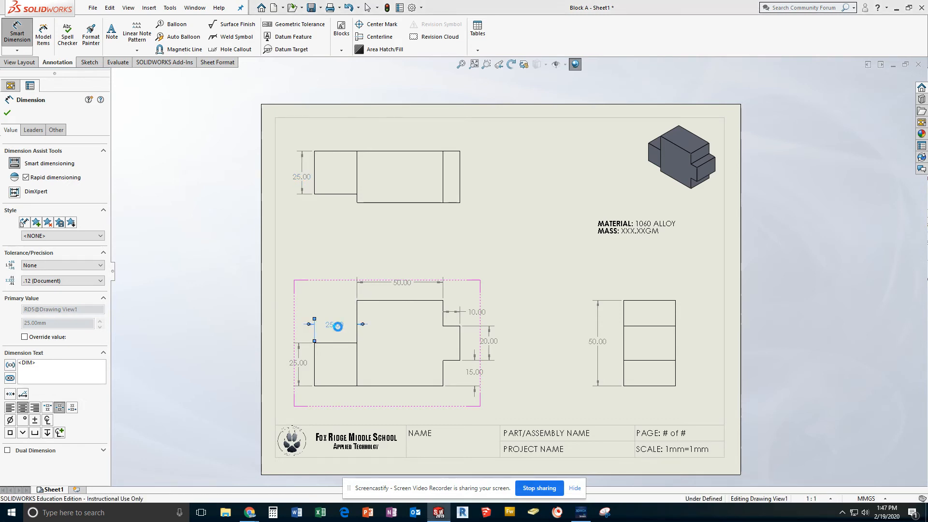
key("Delete")
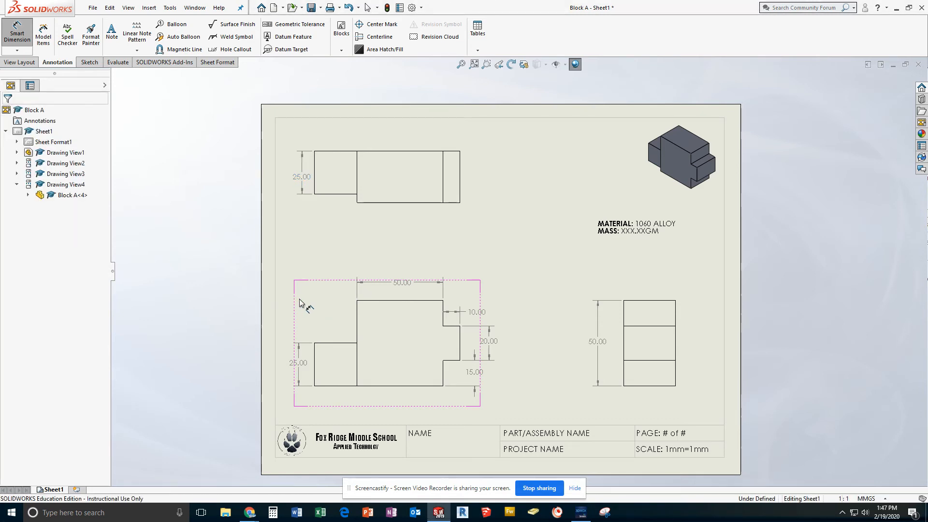
left_click(315, 186)
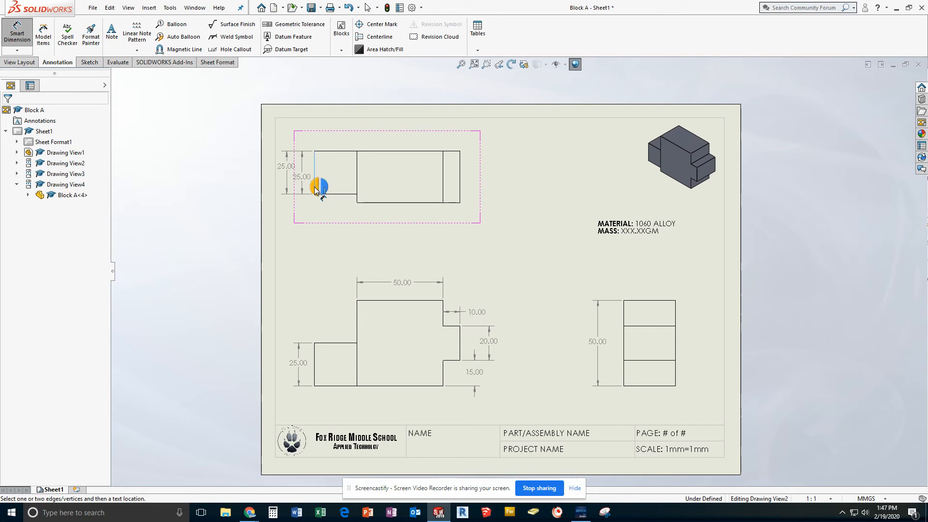
left_click(358, 188)
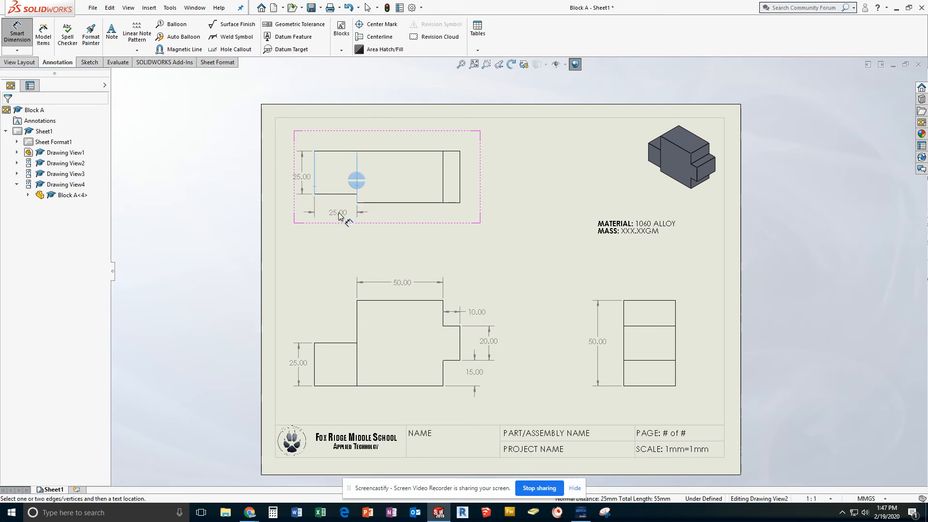
left_click(337, 218)
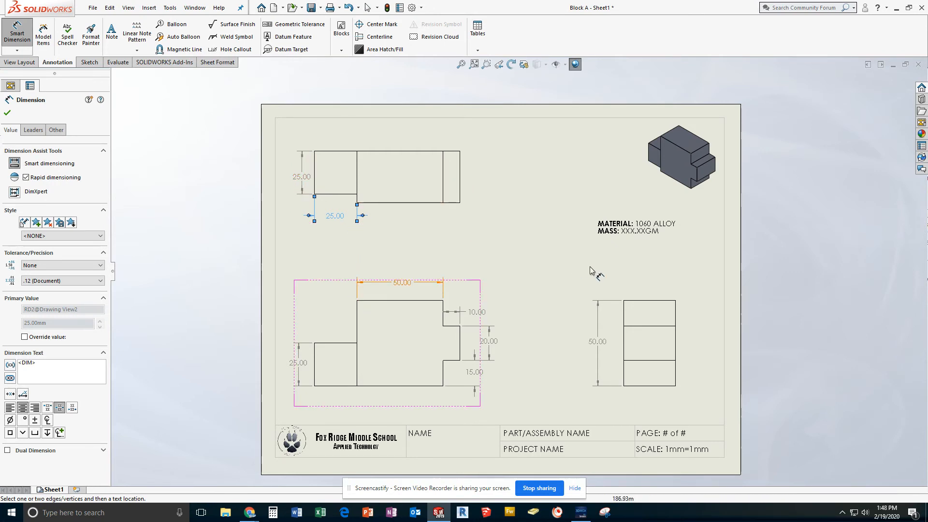
Dimension the block's overall depth in the right view, placing it above the view.
left_click(649, 302)
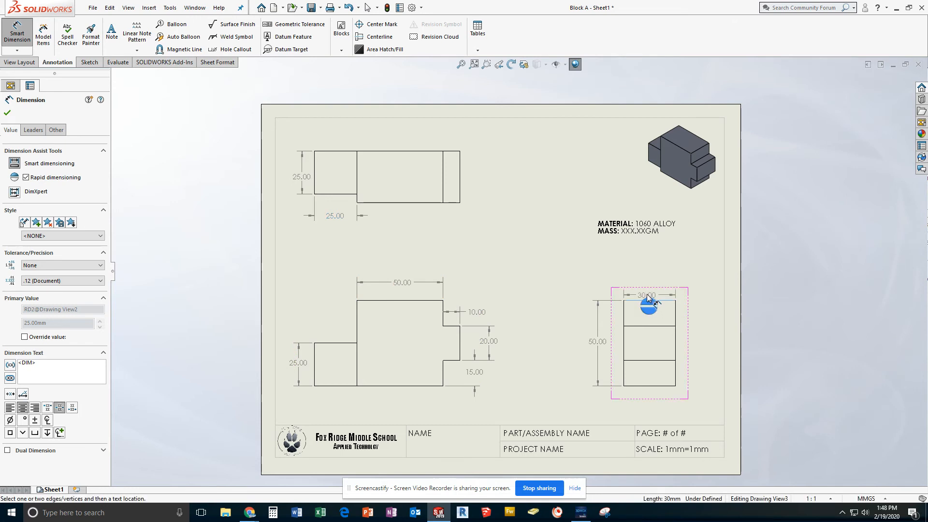
left_click(651, 277)
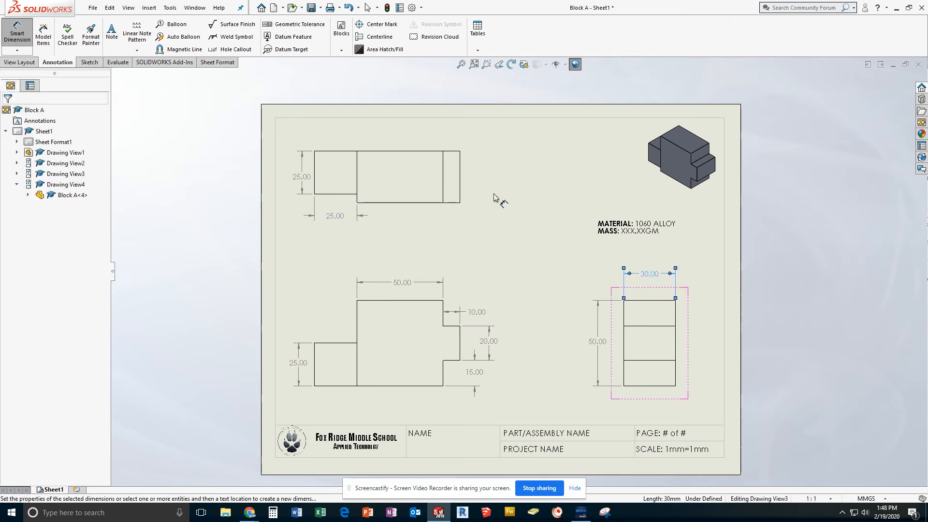
left_click(461, 180)
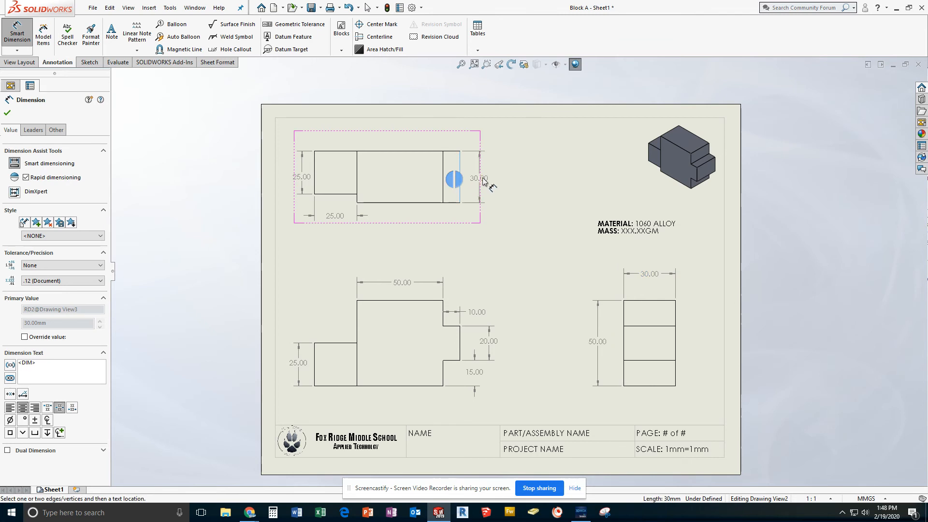
left_click(485, 177)
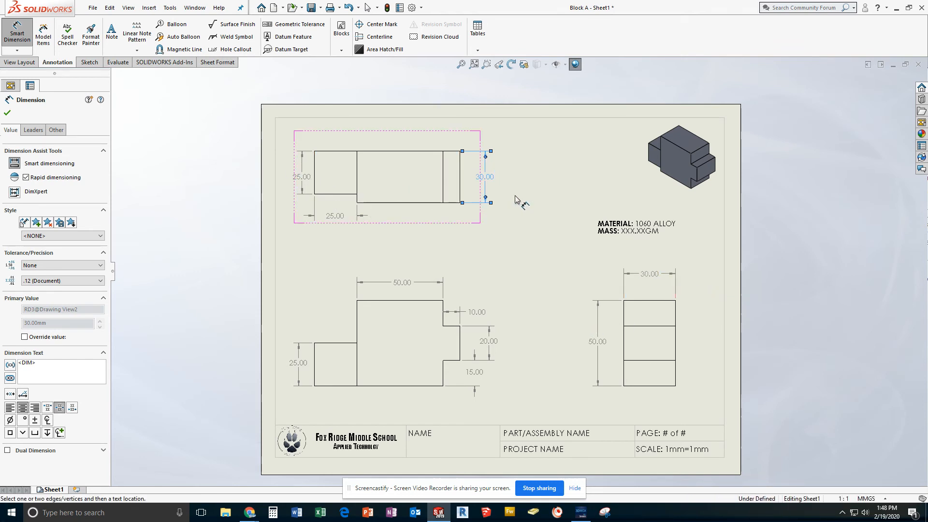
key("Delete")
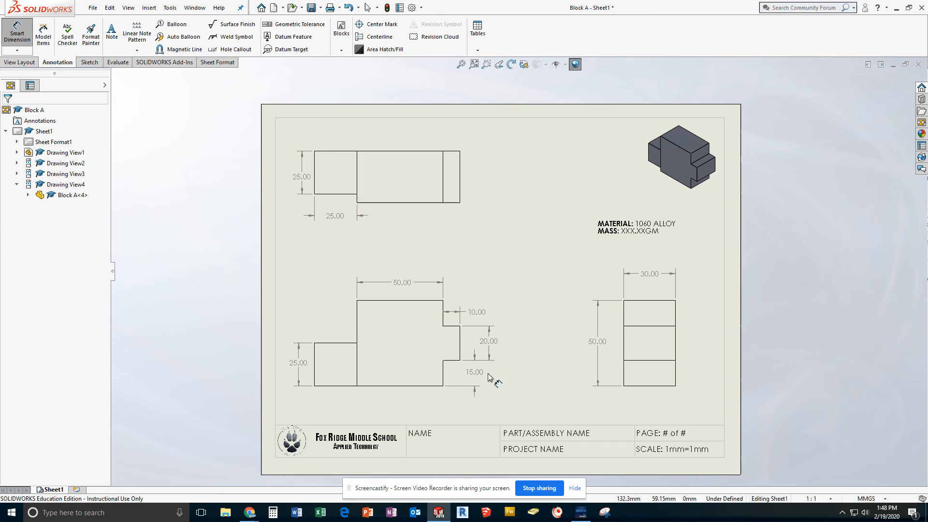
Exit Smart Dimension and edit the title block's page note to read "PAGE: 1 of 2".
mouse_move(517, 379)
middle_mouse_down()
mouse_move(509, 324)
mouse_move(442, 266)
middle_mouse_up()
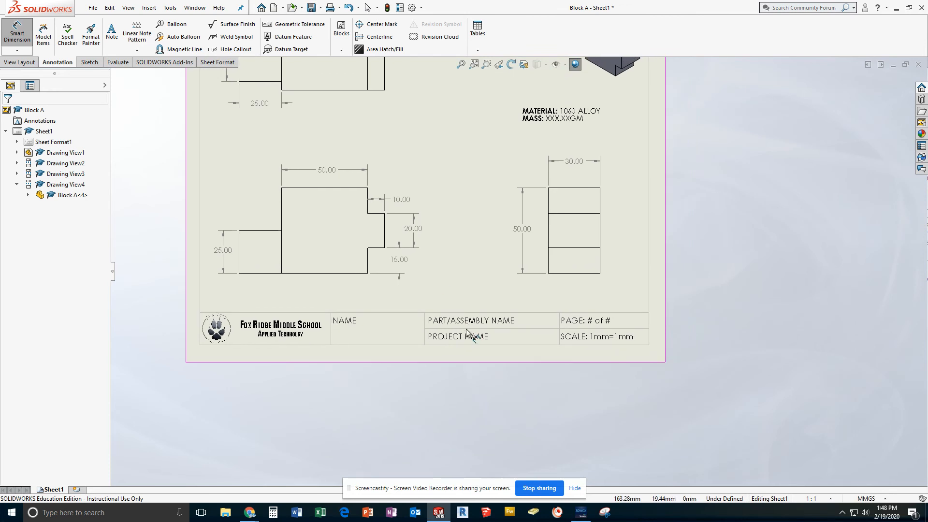
scroll(460, 321, "up", 3)
scroll(459, 309, "down", 8)
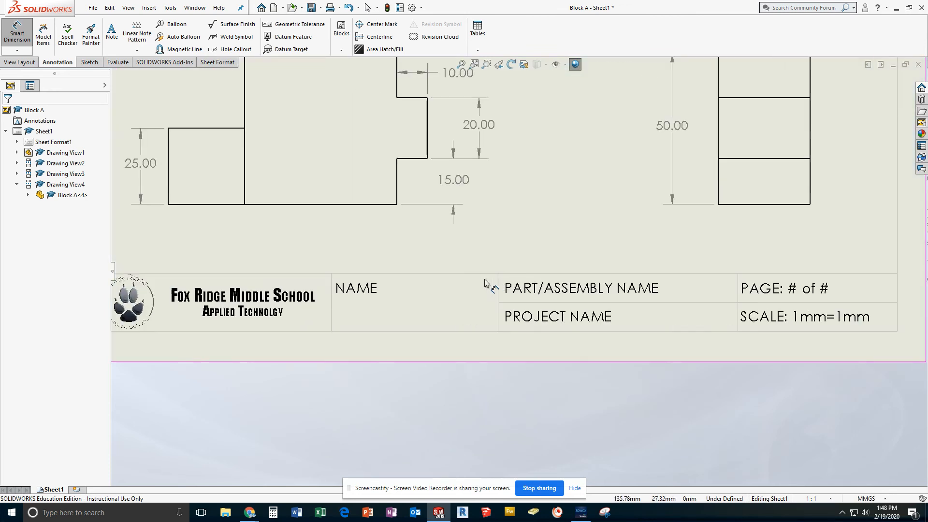
mouse_move(485, 283)
middle_mouse_down()
mouse_move(493, 249)
mouse_move(437, 249)
middle_mouse_up()
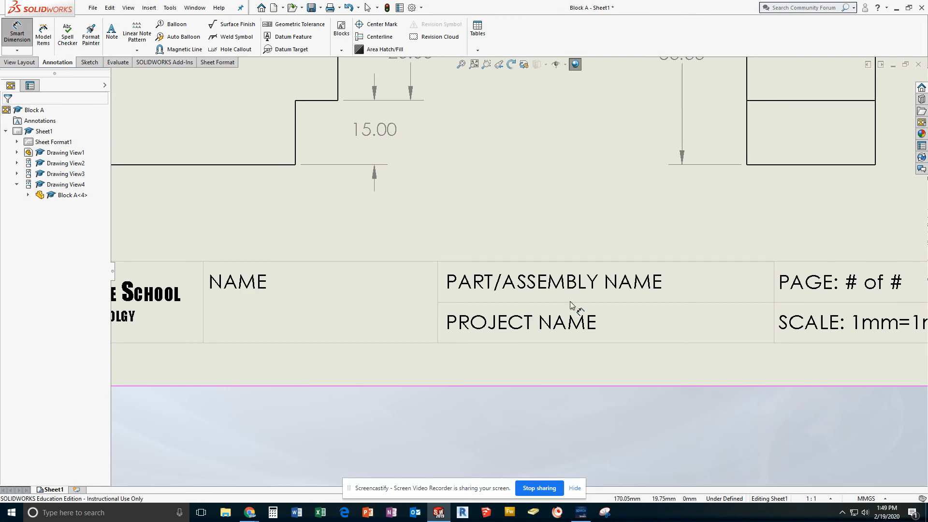
middle_click_drag(570, 305, 317, 309)
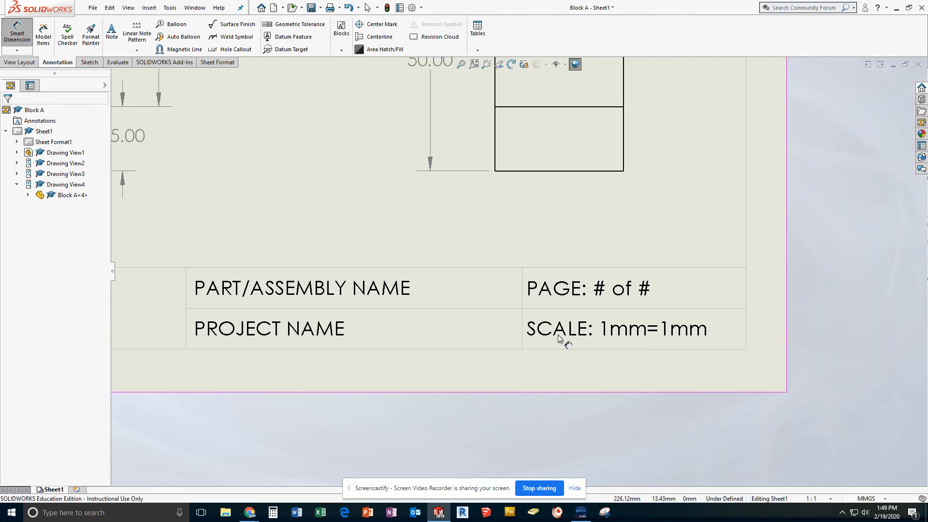
left_click(17, 35)
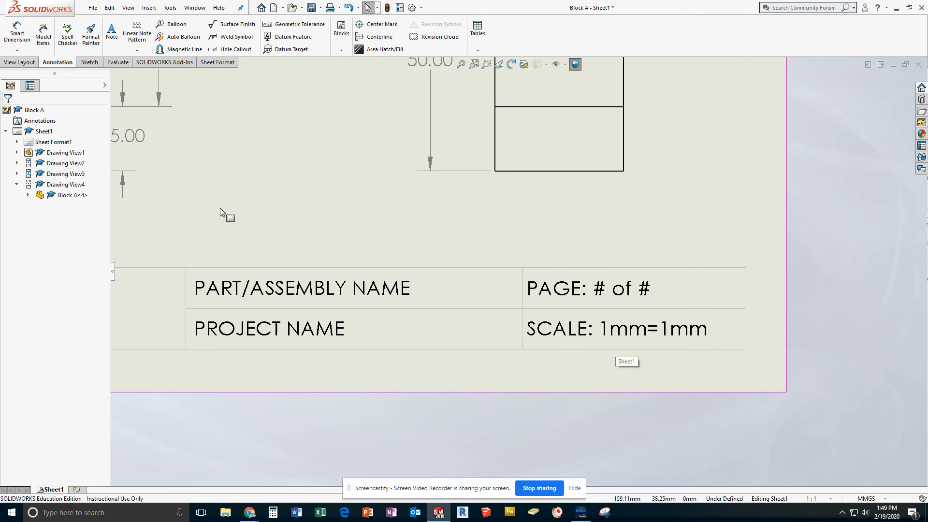
left_click(518, 175)
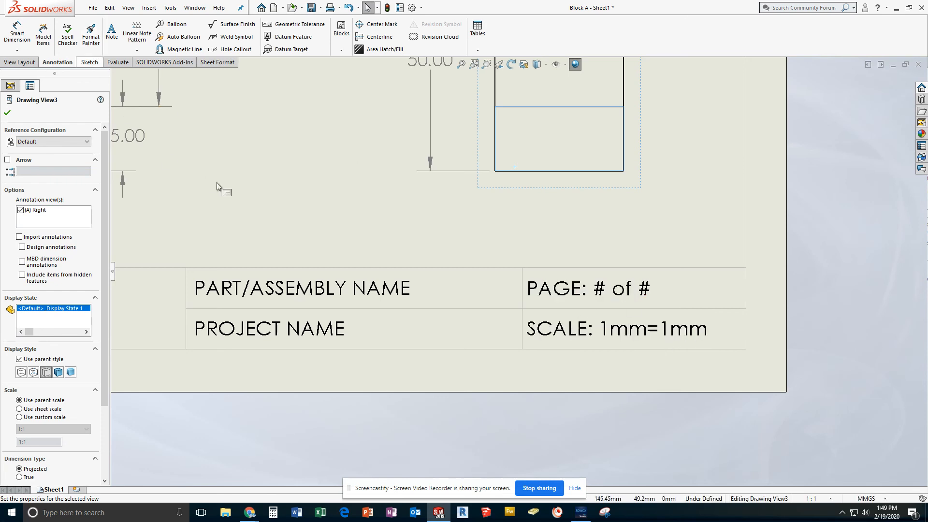
left_click(438, 241)
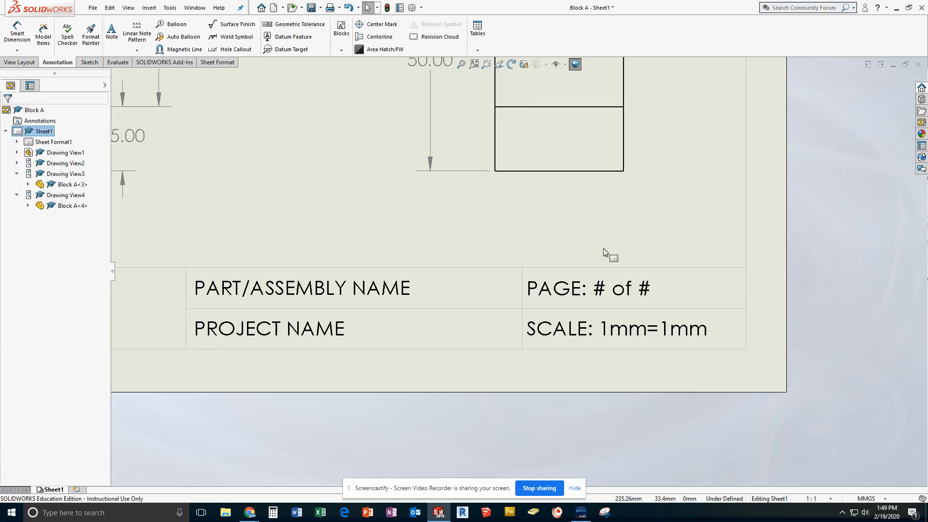
double_click(605, 288)
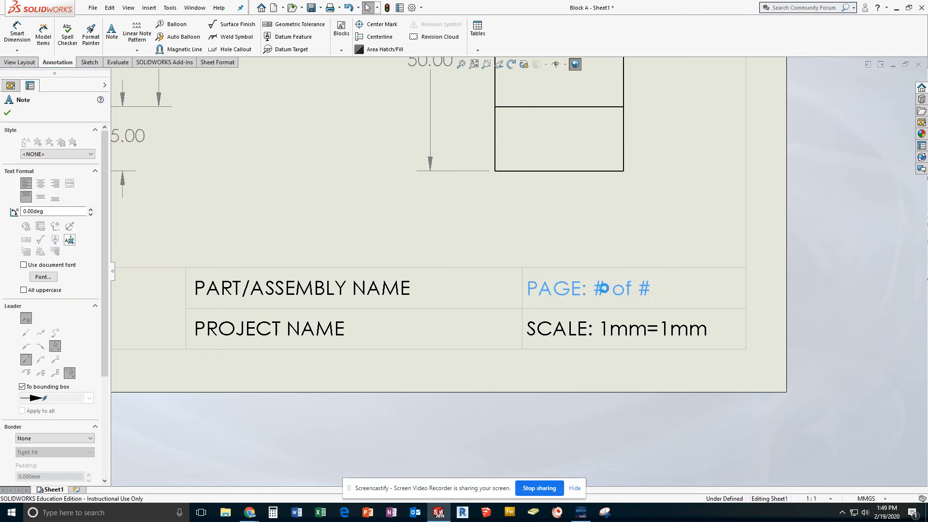
left_click(638, 295)
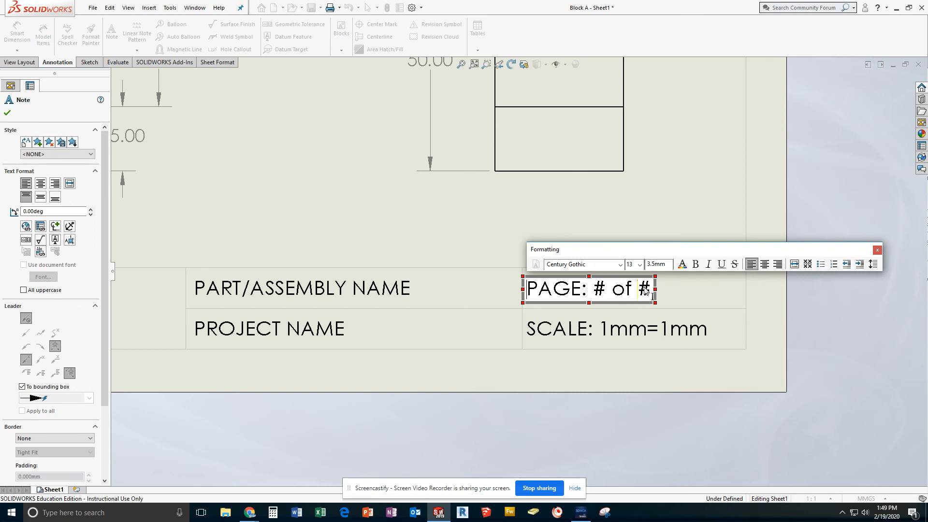
left_click_drag(639, 293, 659, 296)
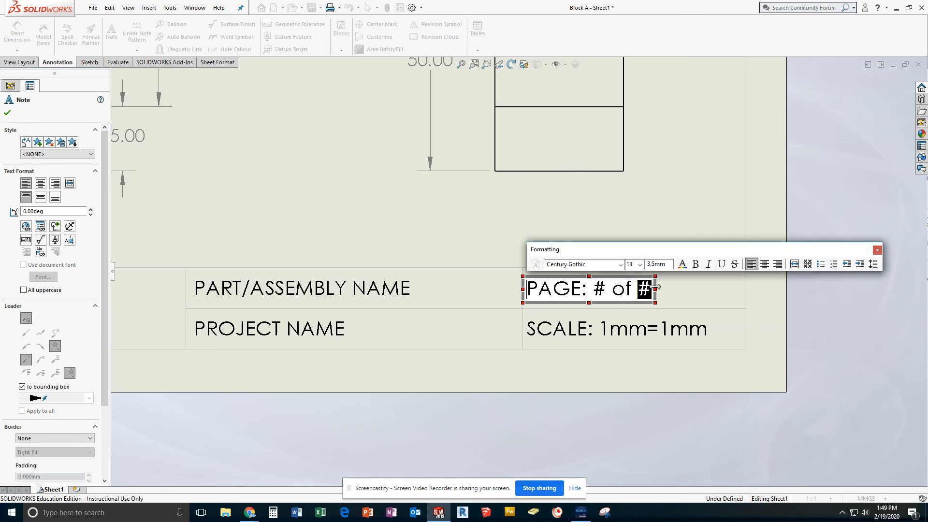
type("2")
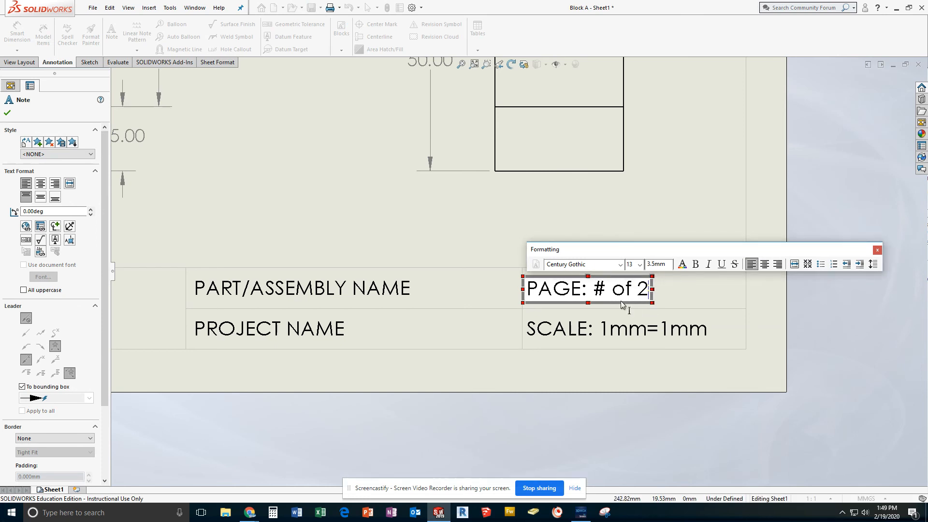
left_click(597, 292)
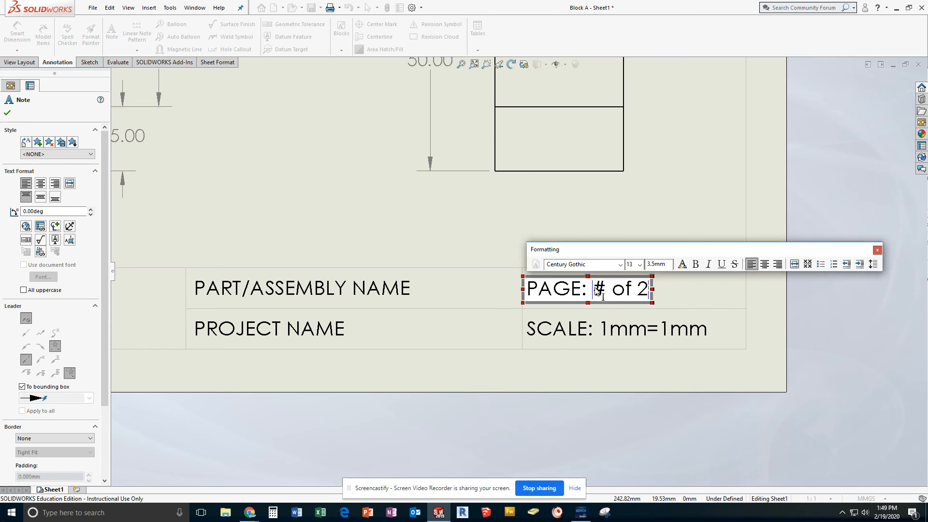
left_click_drag(597, 292, 604, 293)
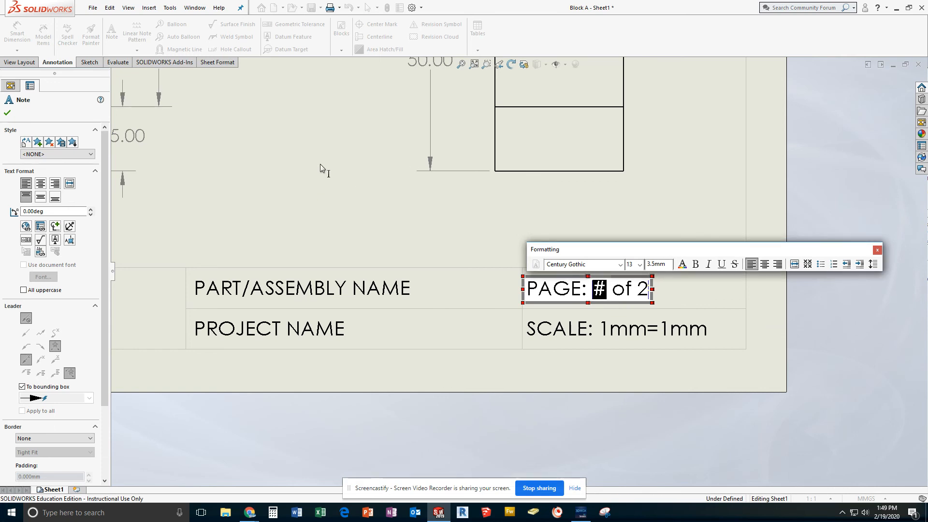
type("1")
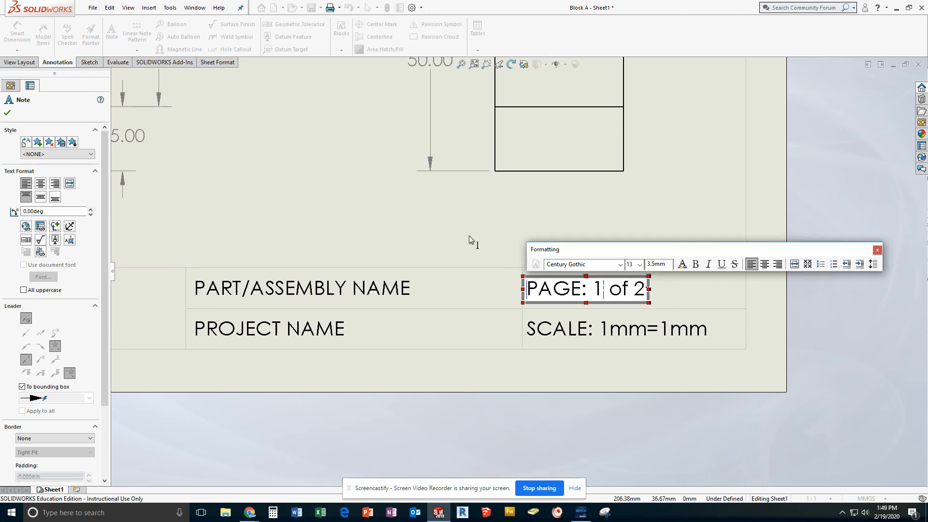
left_click(436, 250)
Replace the PROJECT NAME placeholder in the title block with "BLOCK ACTIVITIES".
mouse_move(455, 252)
middle_mouse_down("ctrl")
mouse_move(560, 254)
mouse_move(623, 280)
middle_mouse_up("ctrl")
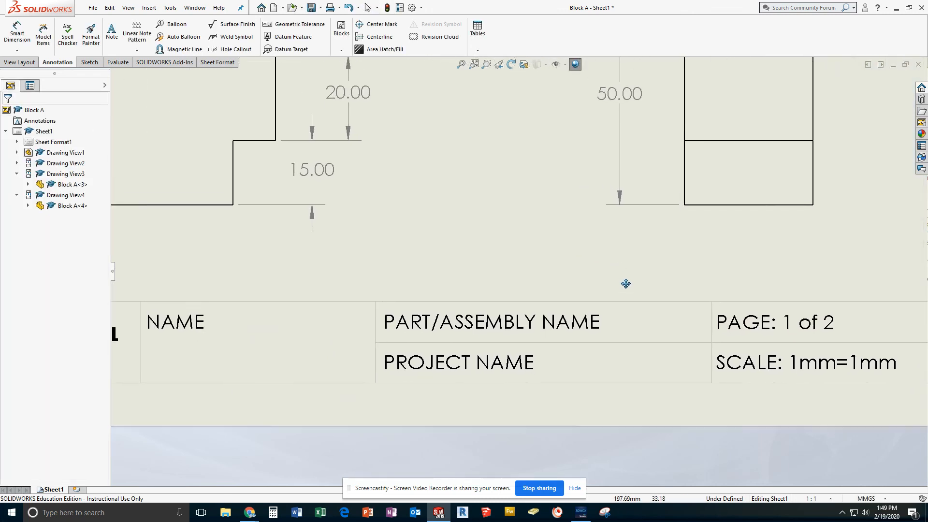
double_click(418, 364)
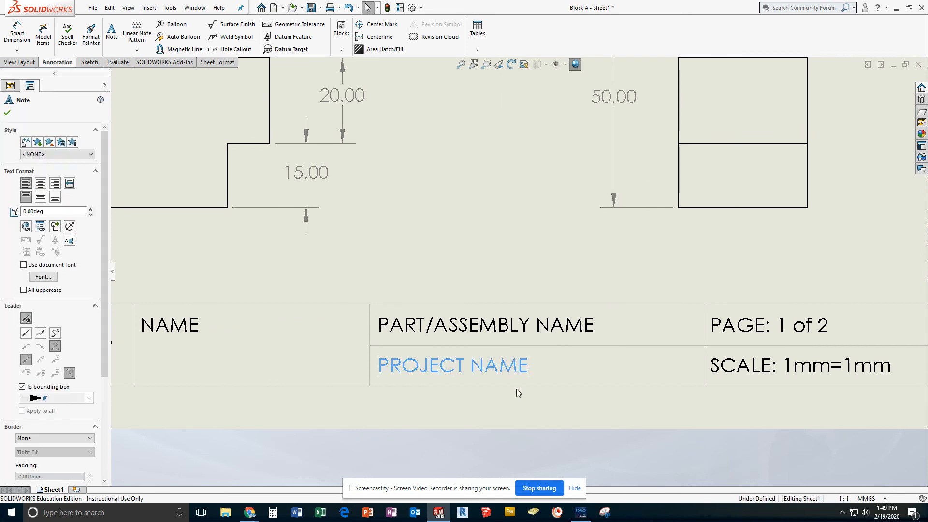
type("B")
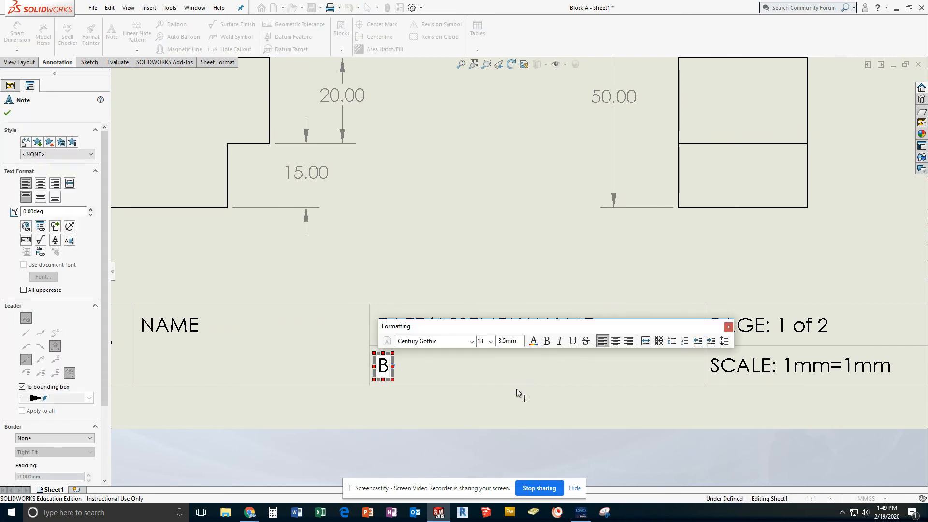
type("LO")
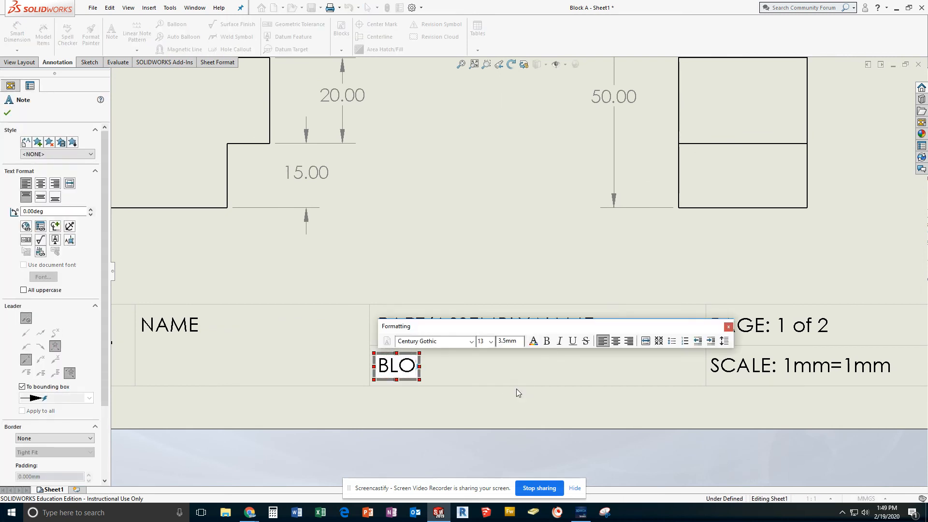
type("CK ACT")
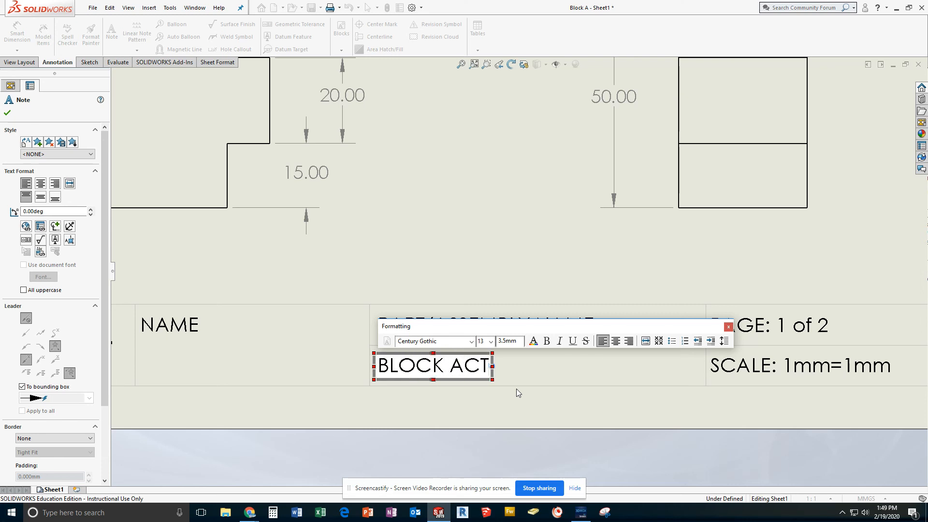
type("IVITIER")
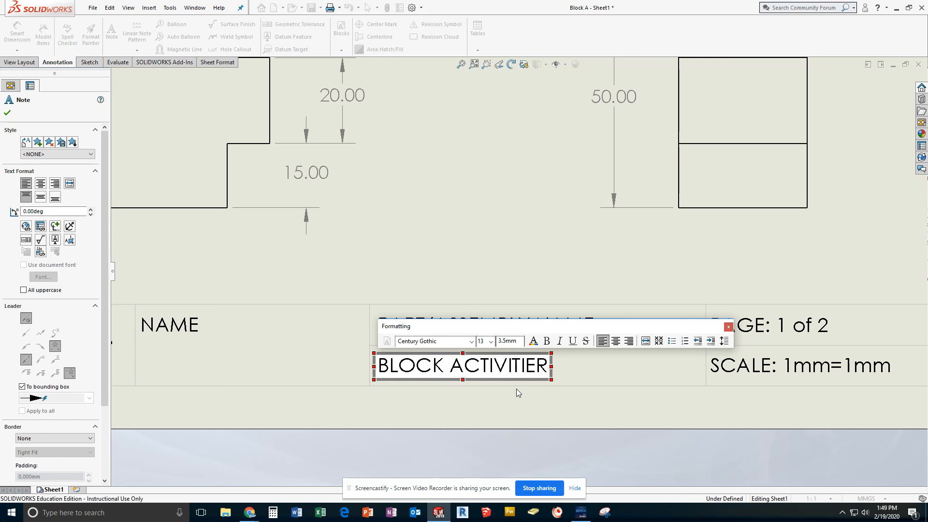
key("BackSpace")
type("S")
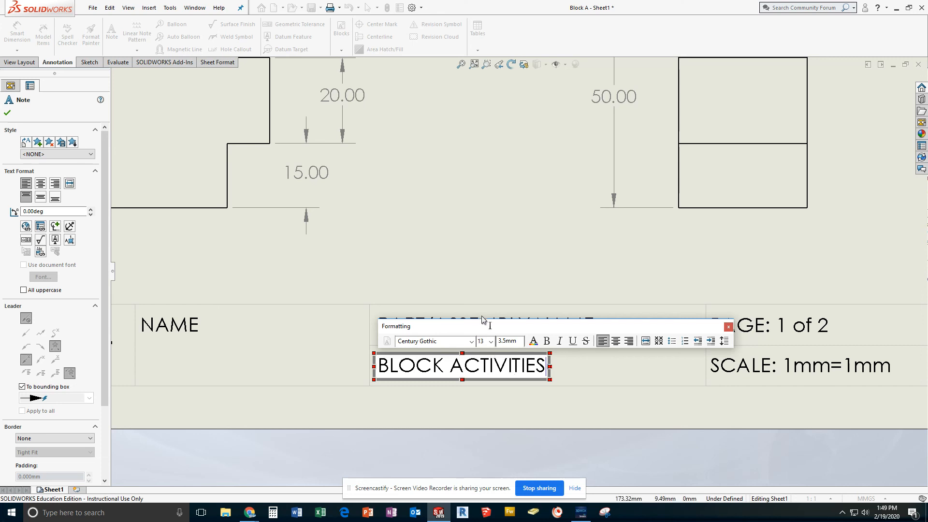
key("Escape")
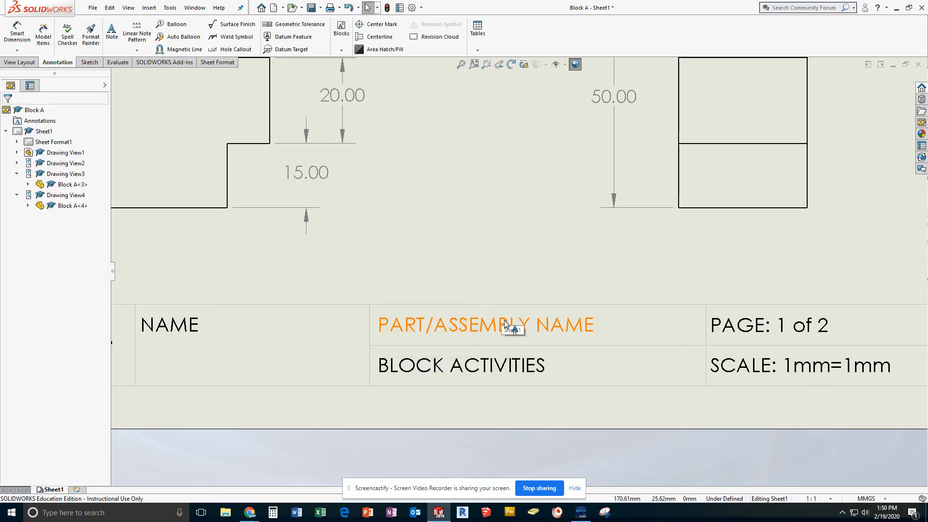
Replace the PART/ASSEMBLY NAME placeholder in the title block with "BLOCK A".
left_click(504, 321)
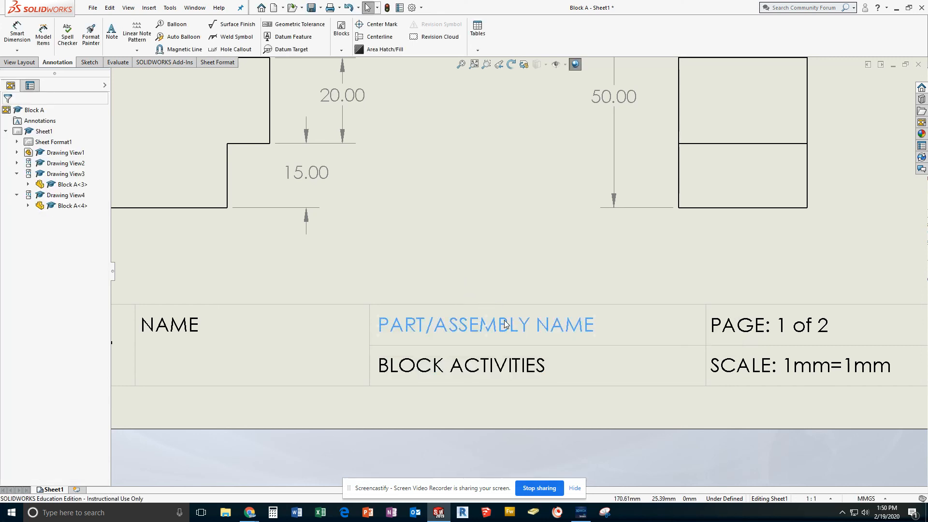
double_click(538, 312)
type("BLOC")
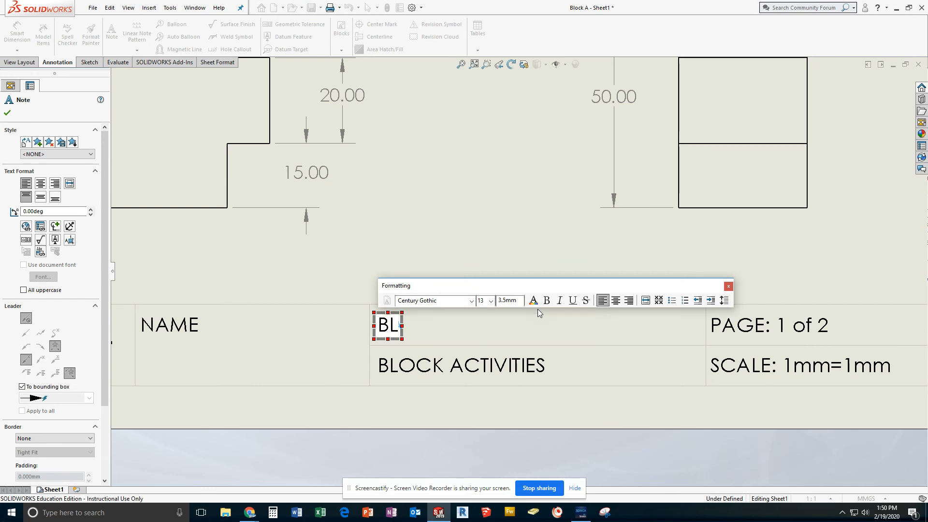
type("A")
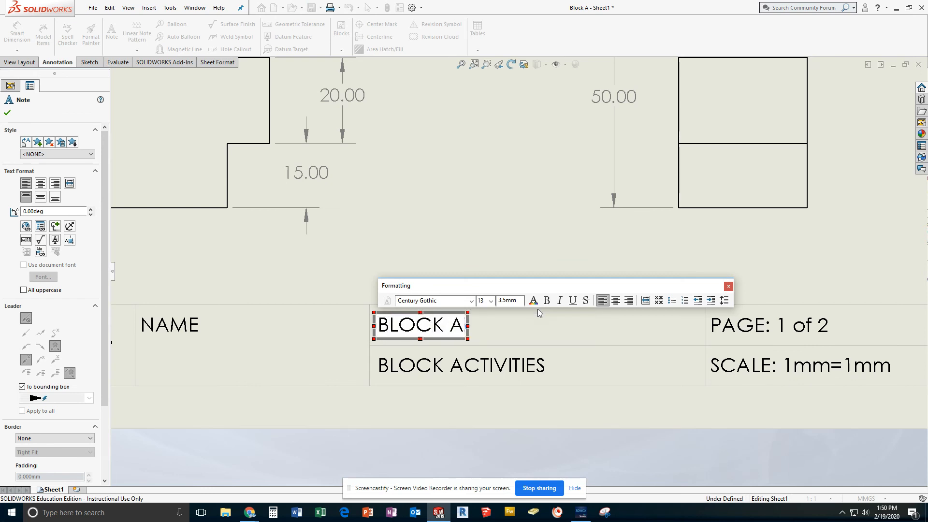
left_click(437, 217)
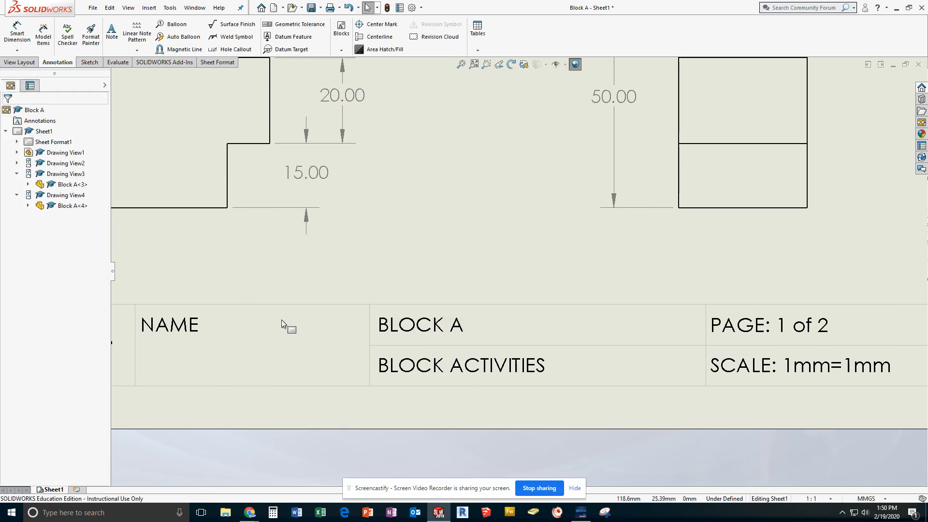
Replace the NAME placeholder in the title block with "FIRST LAST".
scroll(225, 318, "down", 2)
scroll(493, 280, "up", 6)
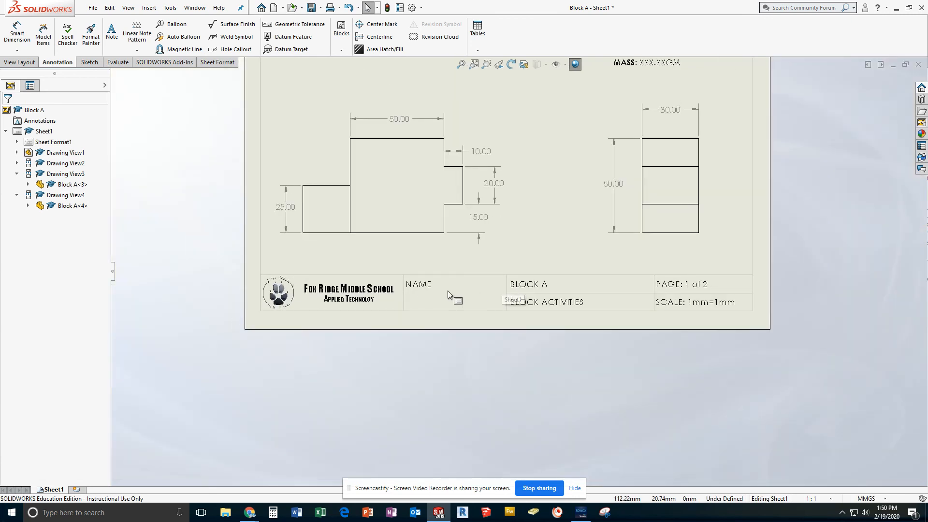
scroll(415, 284, "down", 3)
double_click(415, 284)
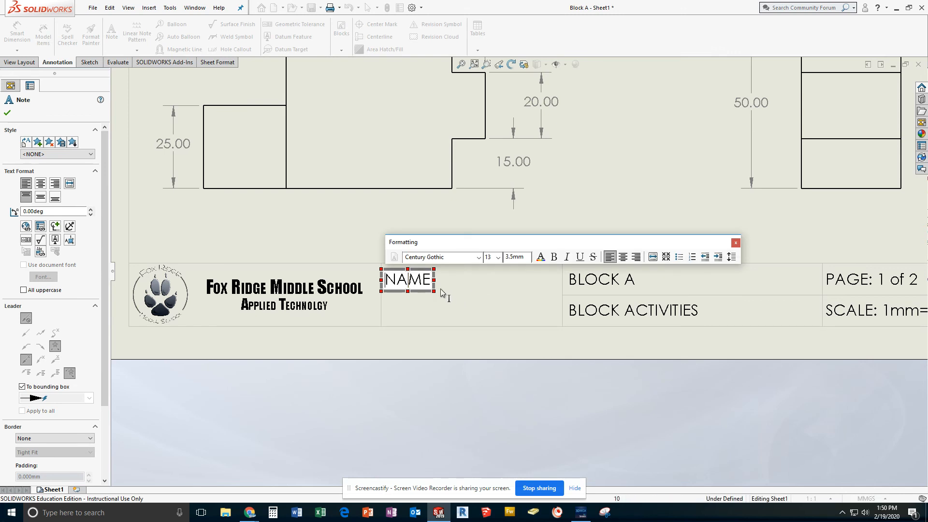
double_click(417, 280)
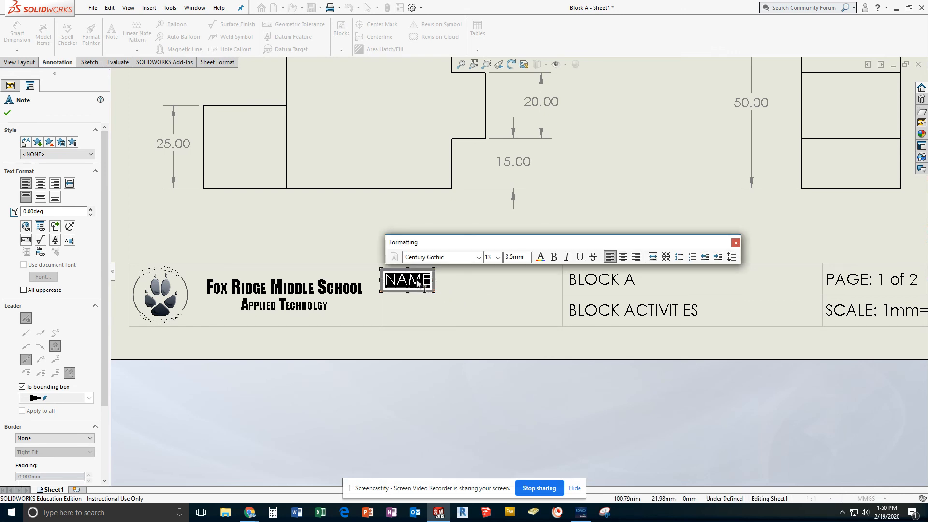
type("FIRST ")
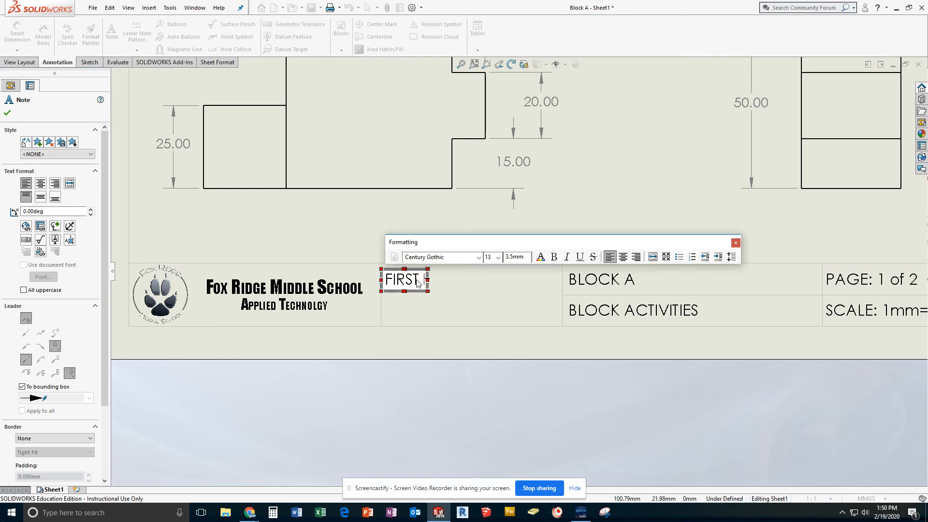
type("LAST")
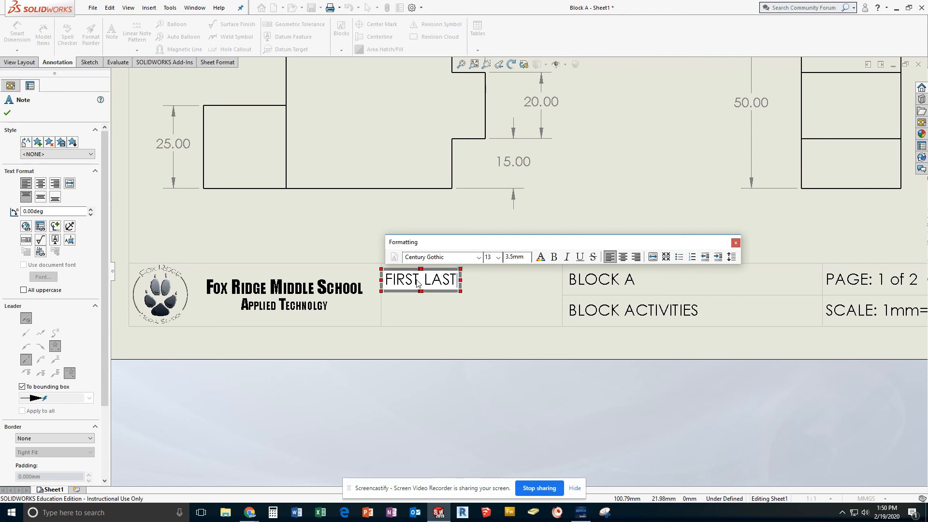
left_click(462, 363)
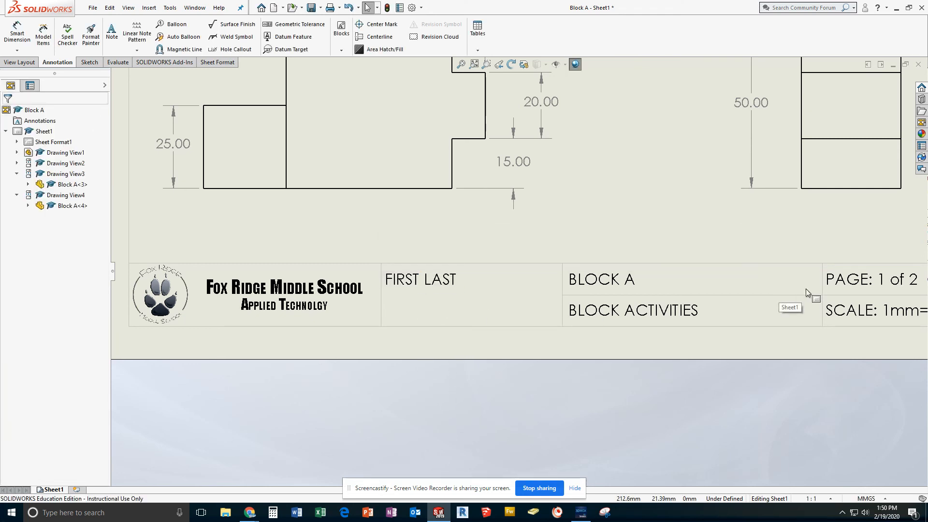
Check the title block's page and scale entries, then review the whole drawing sheet.
key("f")
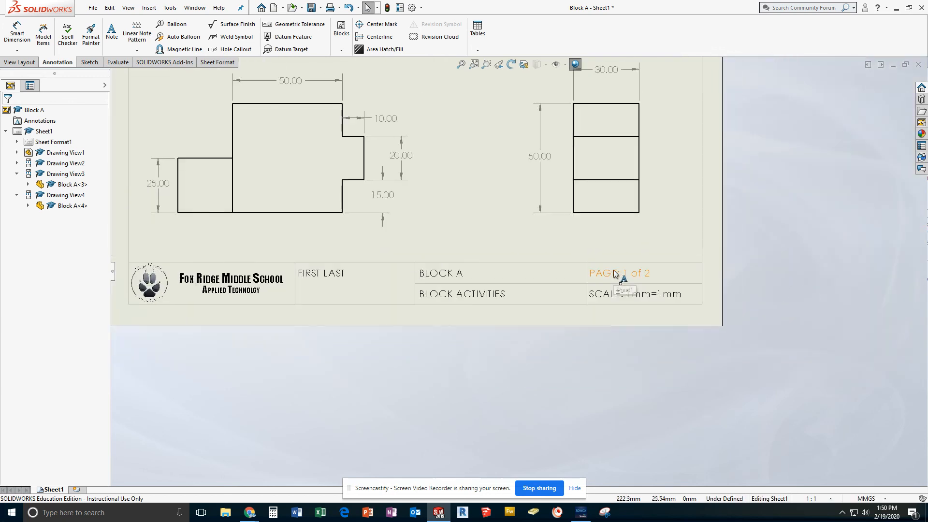
scroll(615, 274, "down", 2)
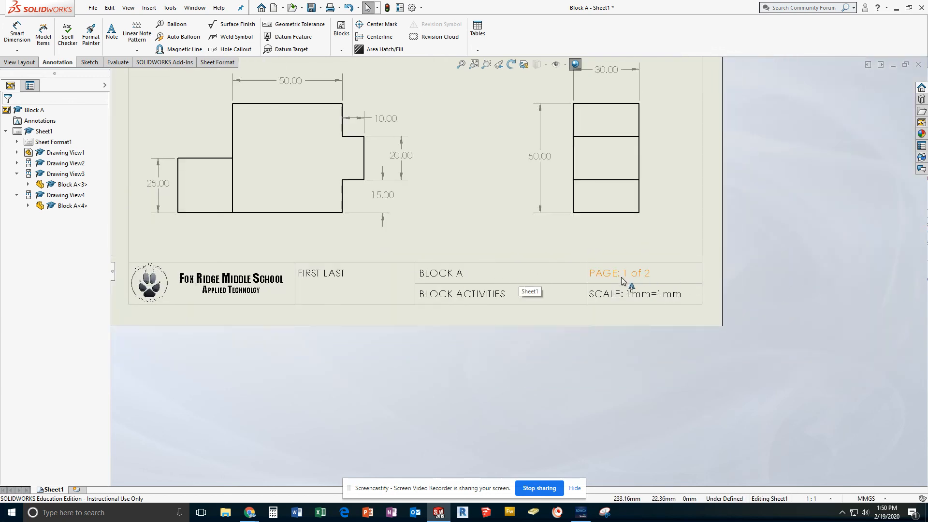
scroll(523, 273, "down", 1)
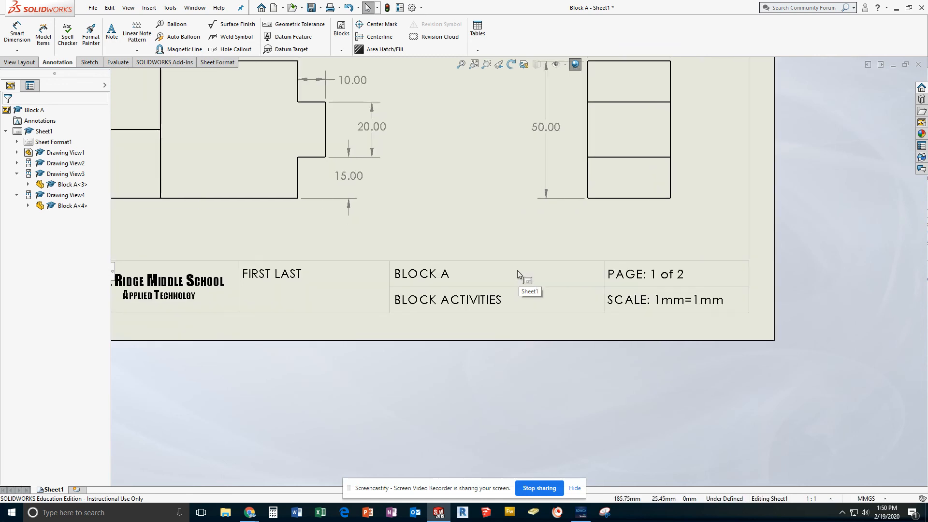
scroll(515, 274, "up", 5)
scroll(513, 273, "down", 3)
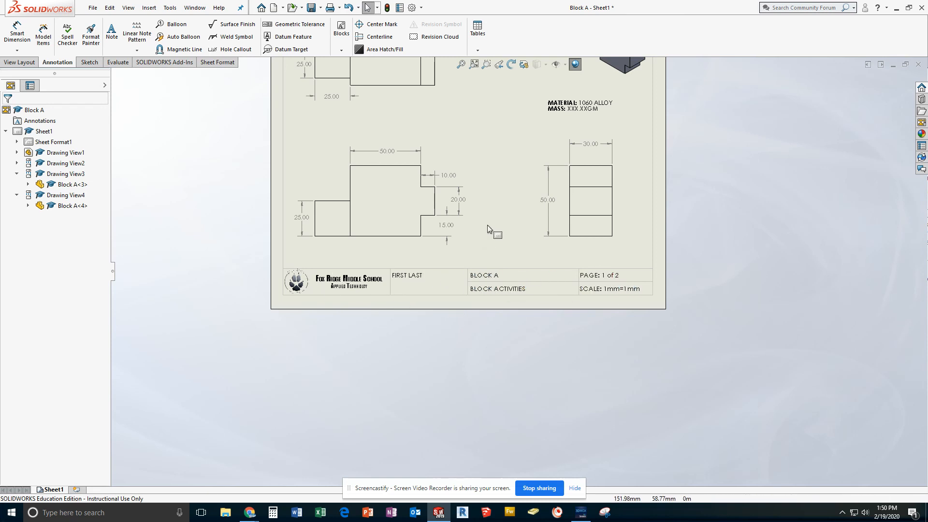
key("f")
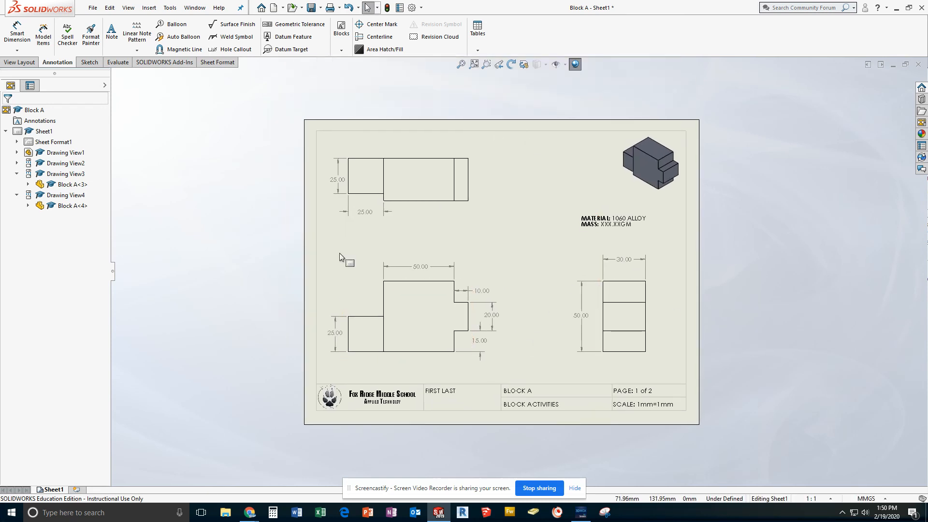